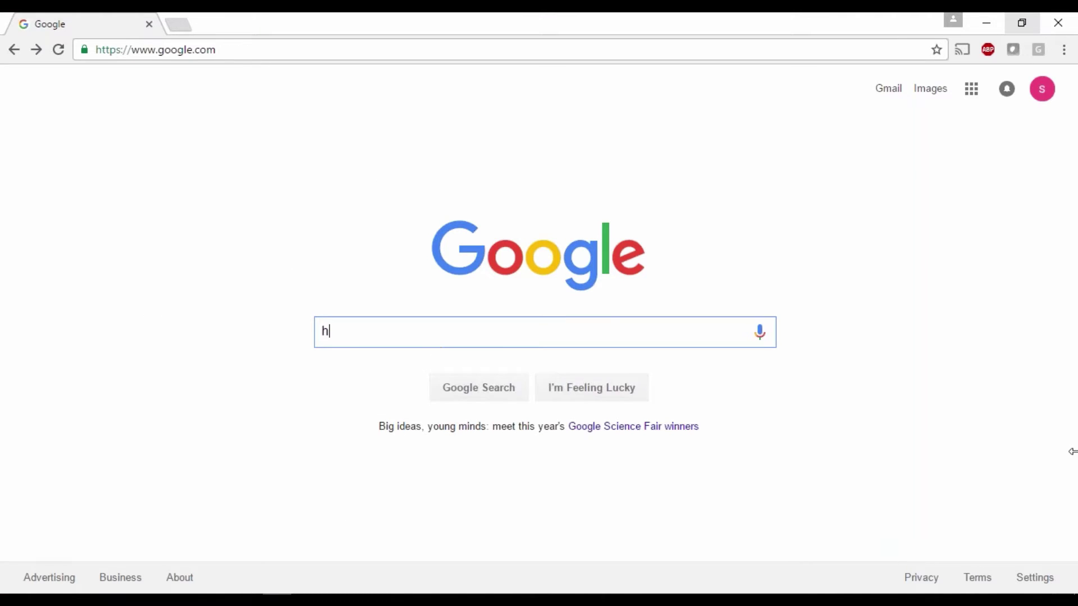
Step: Search Google for 'hive built in functions' using the autocomplete suggestion
{"action": "type", "text": "ive"}
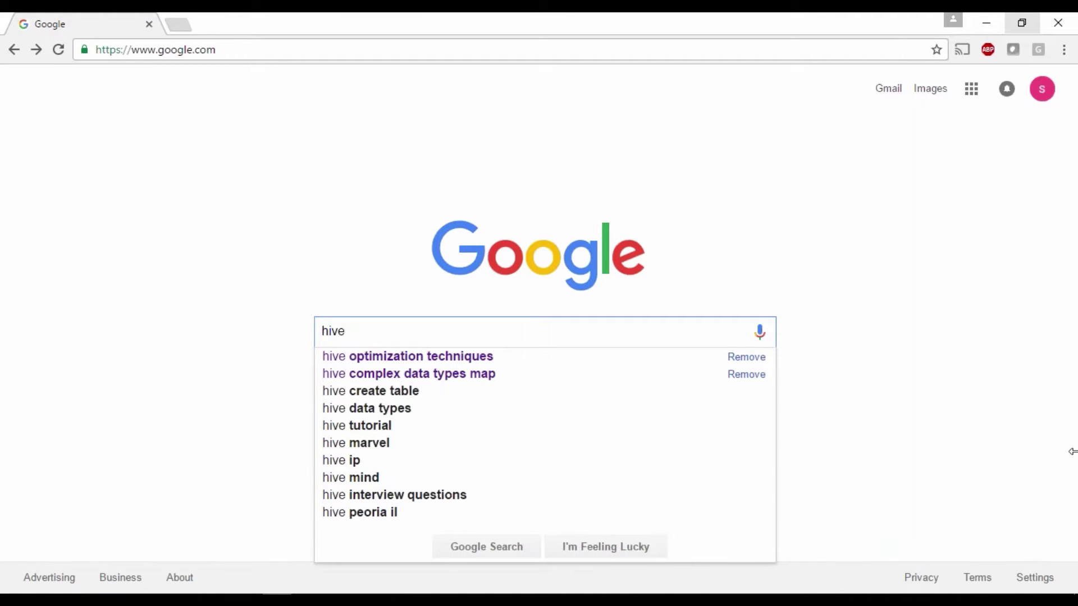
{"action": "type", "text": " bui"}
{"action": "key", "text": "Down"}
{"action": "key", "text": "Down"}
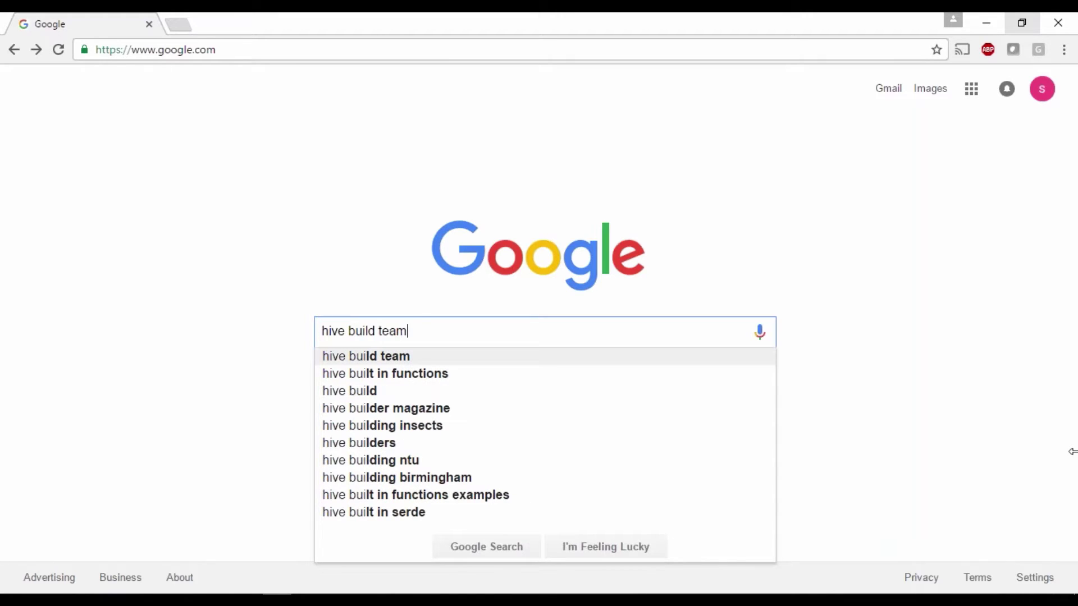
{"action": "key", "text": "Return"}
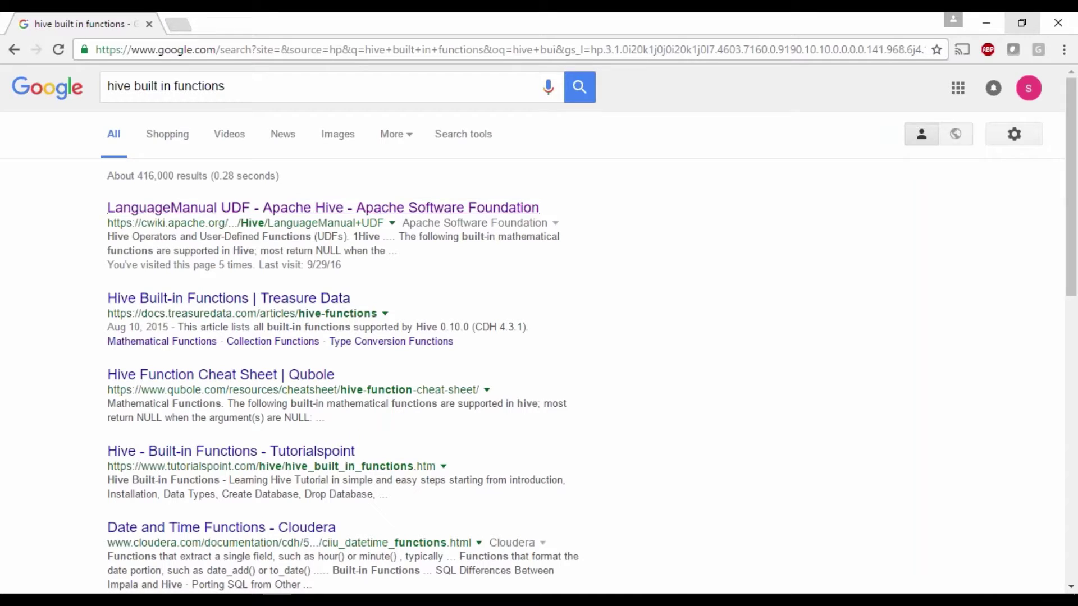
{"action": "left_click_drag", "start_coordinate": [226, 223], "coordinate": [140, 227]}
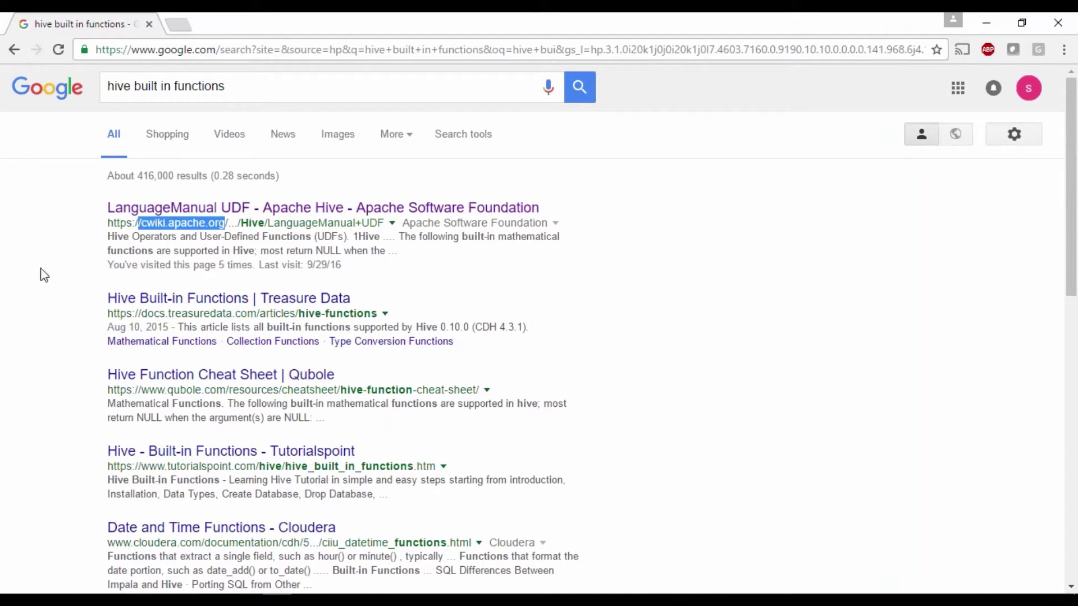
Step: Open the LanguageManual UDF result, collapse the sidebar and jump to Mathematical Functions
{"action": "left_click", "coordinate": [340, 209]}
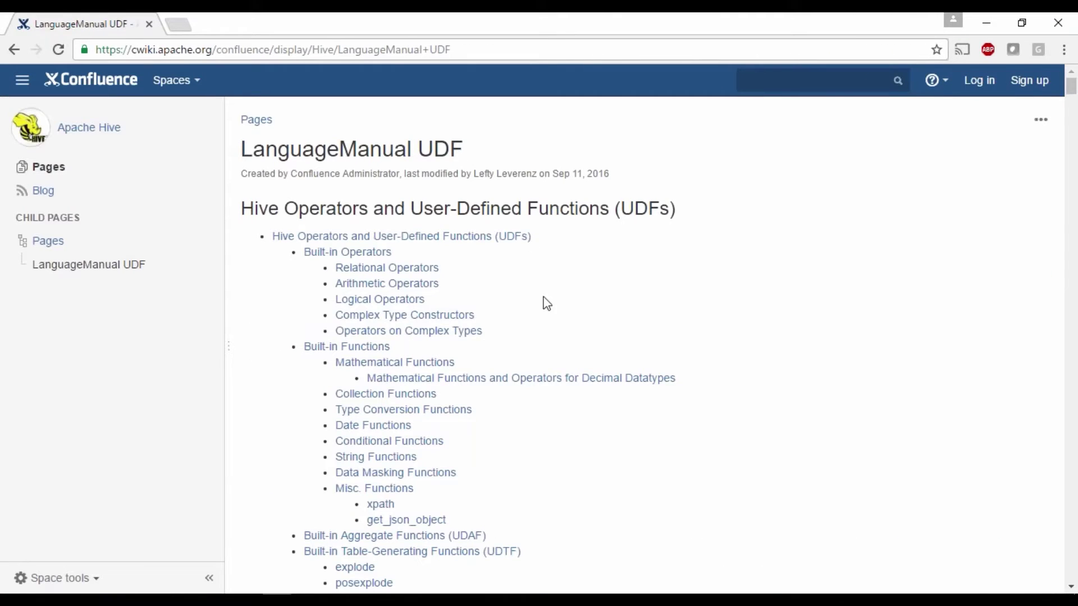
{"action": "scroll", "coordinate": [301, 449], "scroll_direction": "down", "scroll_amount": 3}
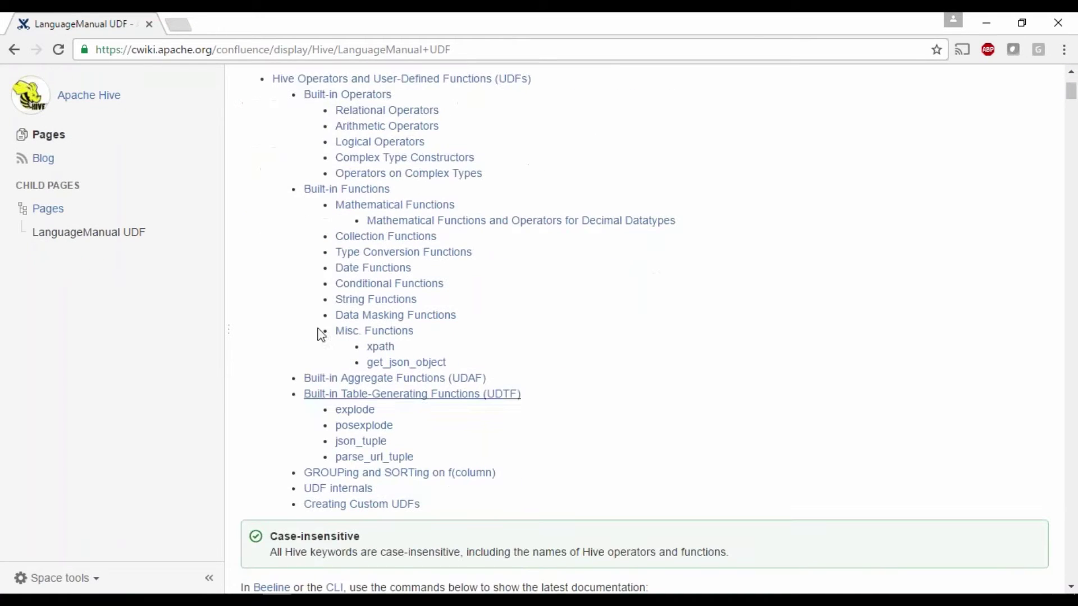
{"action": "left_click_drag", "start_coordinate": [299, 191], "coordinate": [505, 371]}
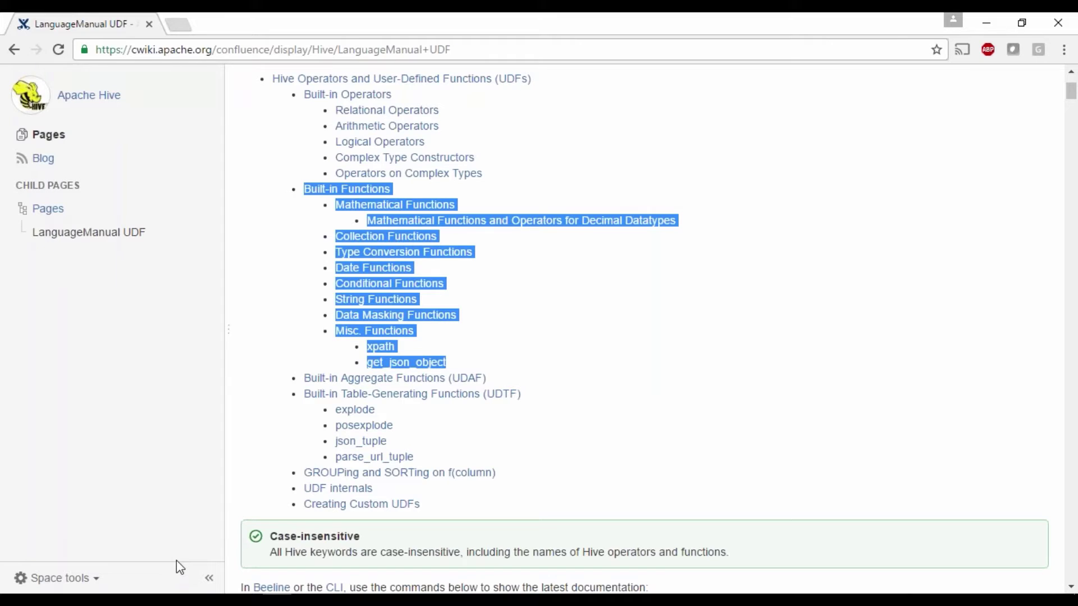
{"action": "key", "text": "["}
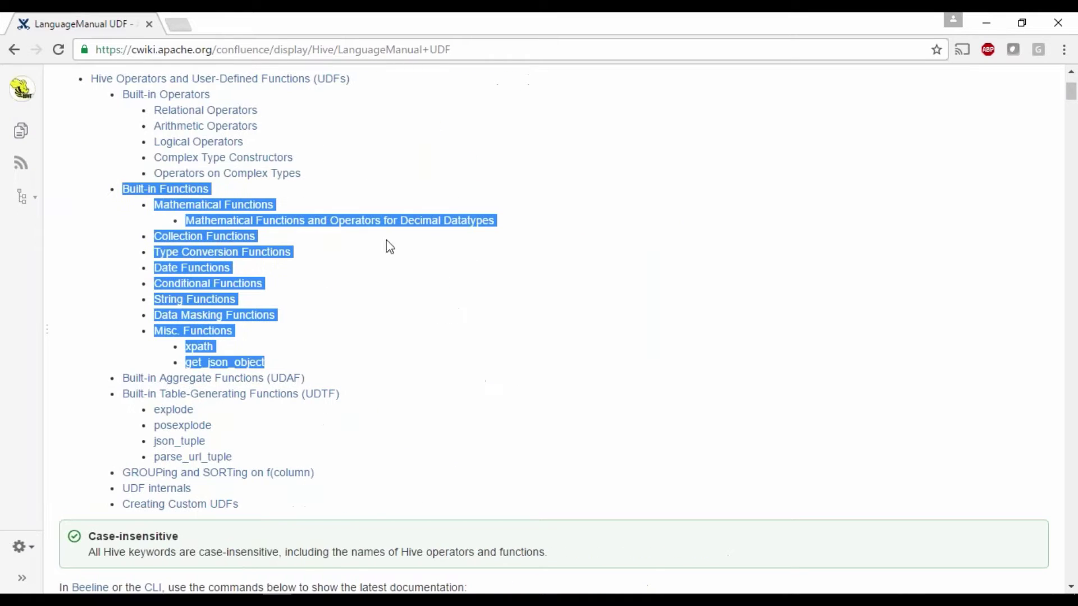
{"action": "left_click", "coordinate": [247, 207]}
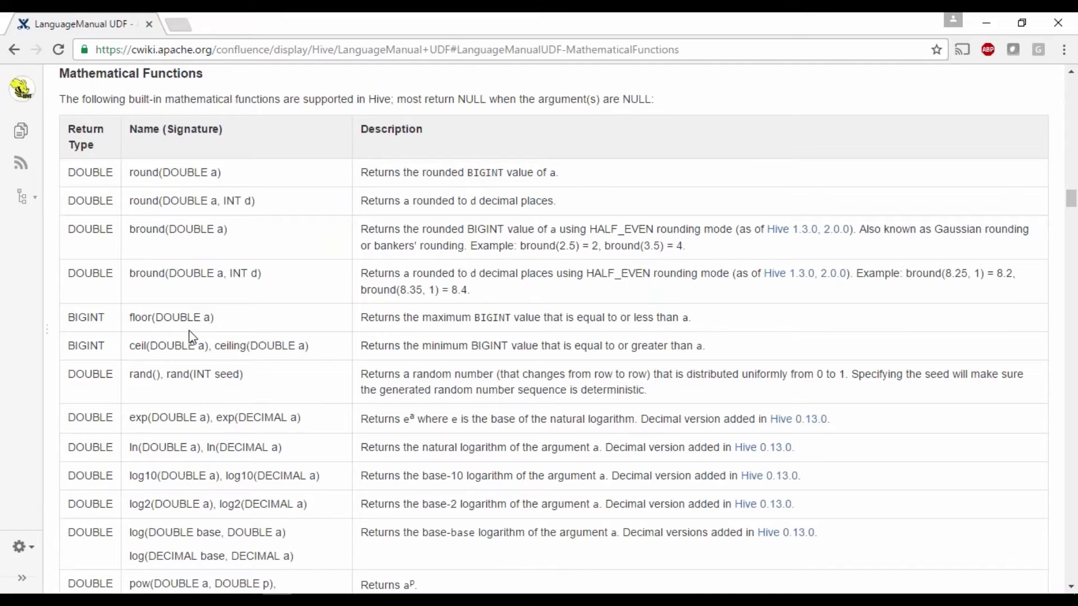
Step: Read through the Mathematical Functions table, highlighting round, exp, hex, abs and tan entries
{"action": "left_click_drag", "start_coordinate": [130, 188], "coordinate": [188, 178]}
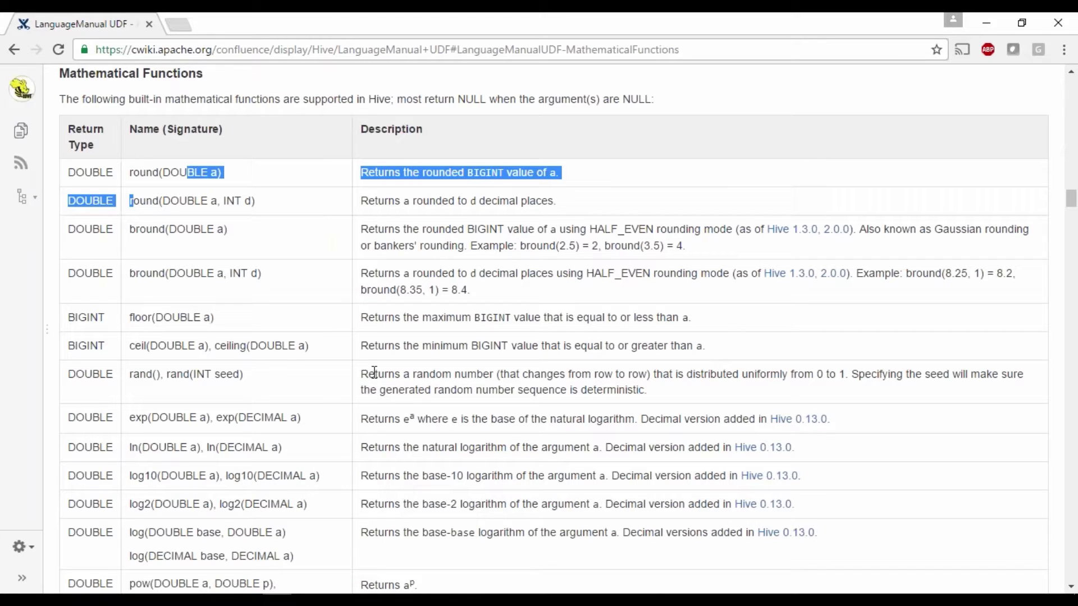
{"action": "scroll", "coordinate": [277, 448], "scroll_direction": "down", "scroll_amount": 2}
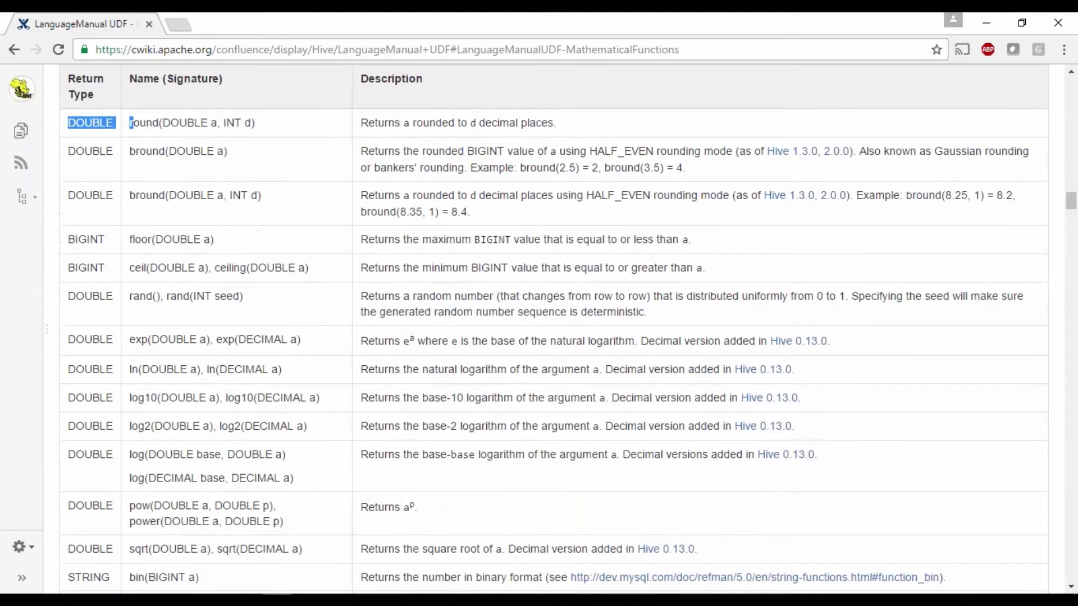
{"action": "scroll", "coordinate": [131, 122], "scroll_direction": "down", "scroll_amount": 1}
{"action": "left_click_drag", "start_coordinate": [129, 218], "coordinate": [162, 219]}
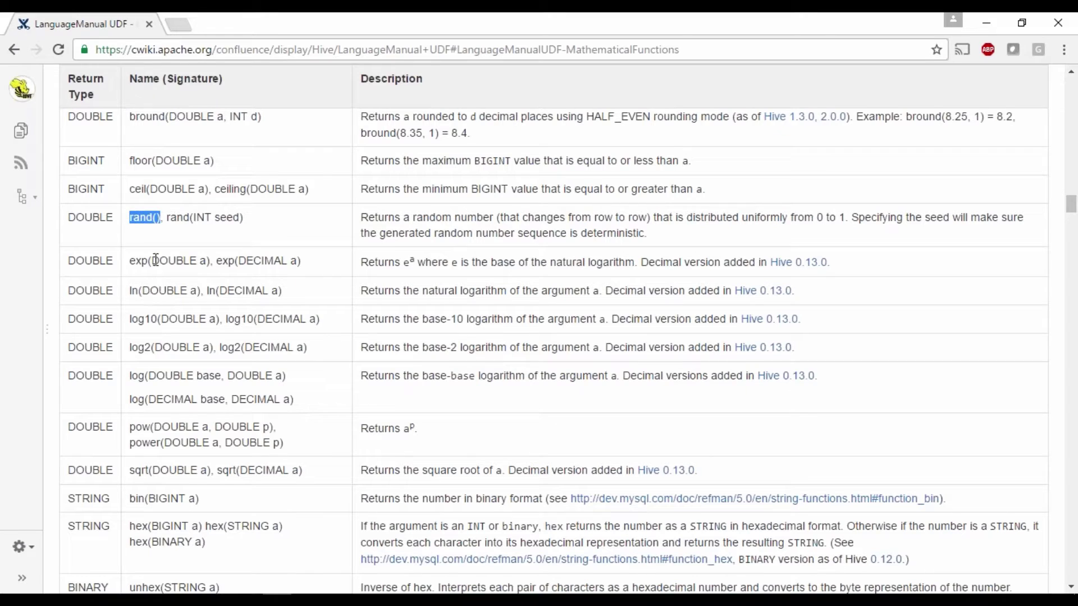
{"action": "double_click", "coordinate": [145, 262]}
{"action": "scroll", "coordinate": [167, 400], "scroll_direction": "down", "scroll_amount": 2}
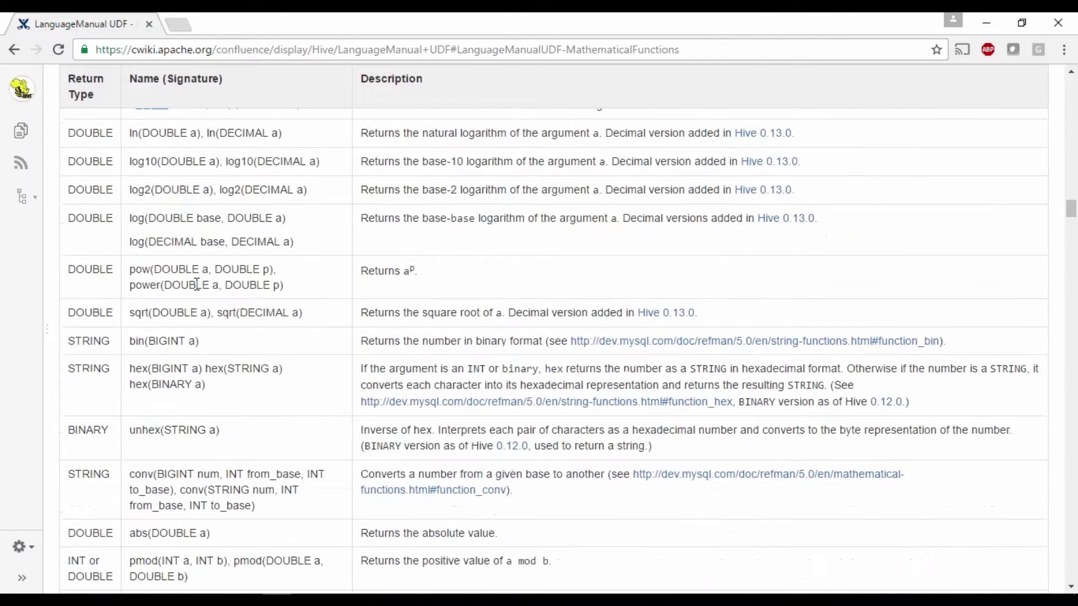
{"action": "left_click_drag", "start_coordinate": [129, 369], "coordinate": [159, 385]}
{"action": "left_click_drag", "start_coordinate": [127, 535], "coordinate": [249, 542]}
{"action": "scroll", "coordinate": [285, 517], "scroll_direction": "down", "scroll_amount": 4}
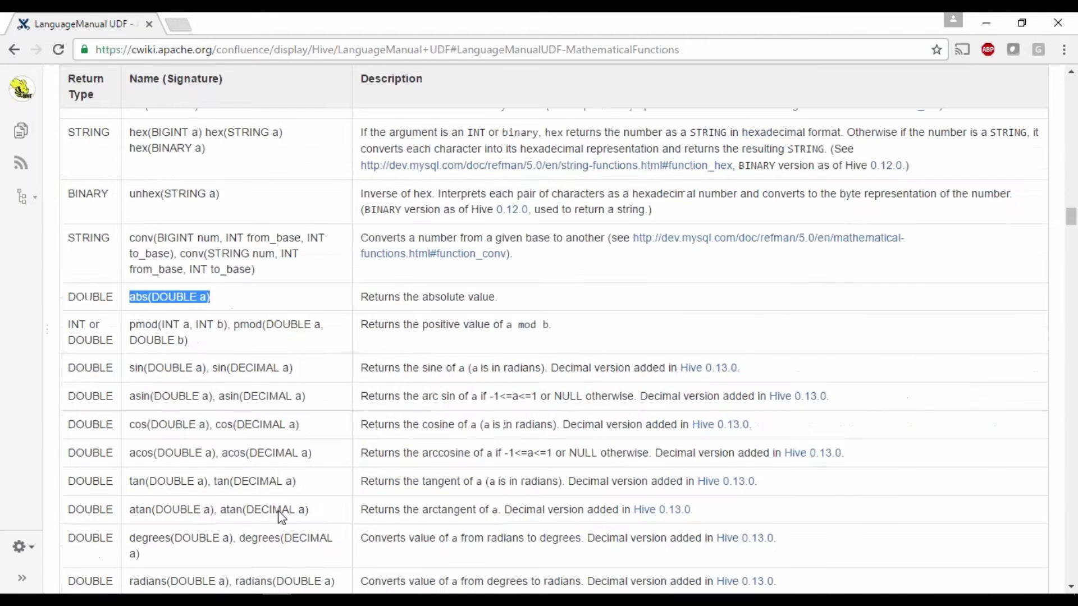
{"action": "scroll", "coordinate": [282, 508], "scroll_direction": "down", "scroll_amount": 5}
{"action": "mouse_move", "coordinate": [129, 166]}
{"action": "left_mouse_down"}
{"action": "mouse_move", "coordinate": [146, 166]}
{"action": "mouse_move", "coordinate": [146, 188]}
{"action": "left_mouse_up"}
{"action": "scroll", "coordinate": [147, 167], "scroll_direction": "up", "scroll_amount": 3}
{"action": "left_click_drag", "start_coordinate": [130, 131], "coordinate": [186, 132]}
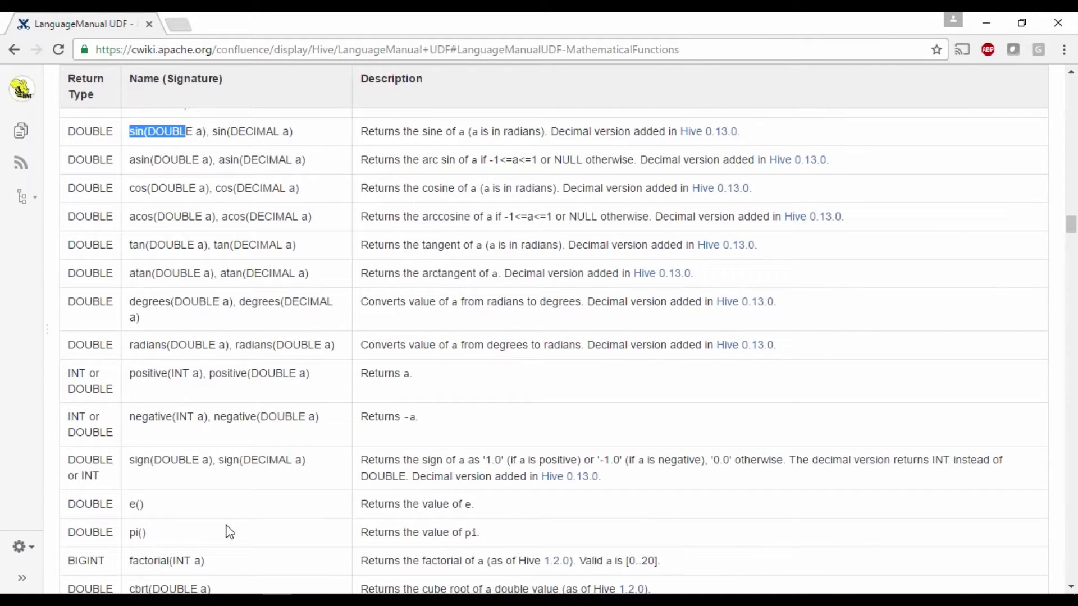
{"action": "scroll", "coordinate": [229, 528], "scroll_direction": "down", "scroll_amount": 4}
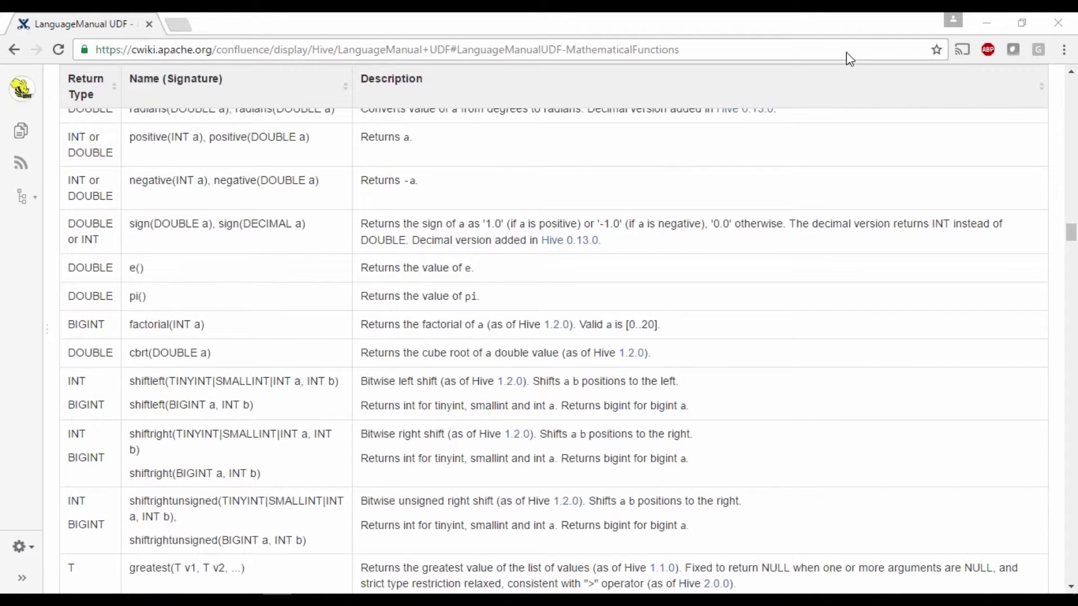
Step: Reach the Date Functions table and highlight unix_timestamp, year(string date) and month(string date)
{"action": "scroll", "coordinate": [554, 328], "scroll_direction": "down", "scroll_amount": 10}
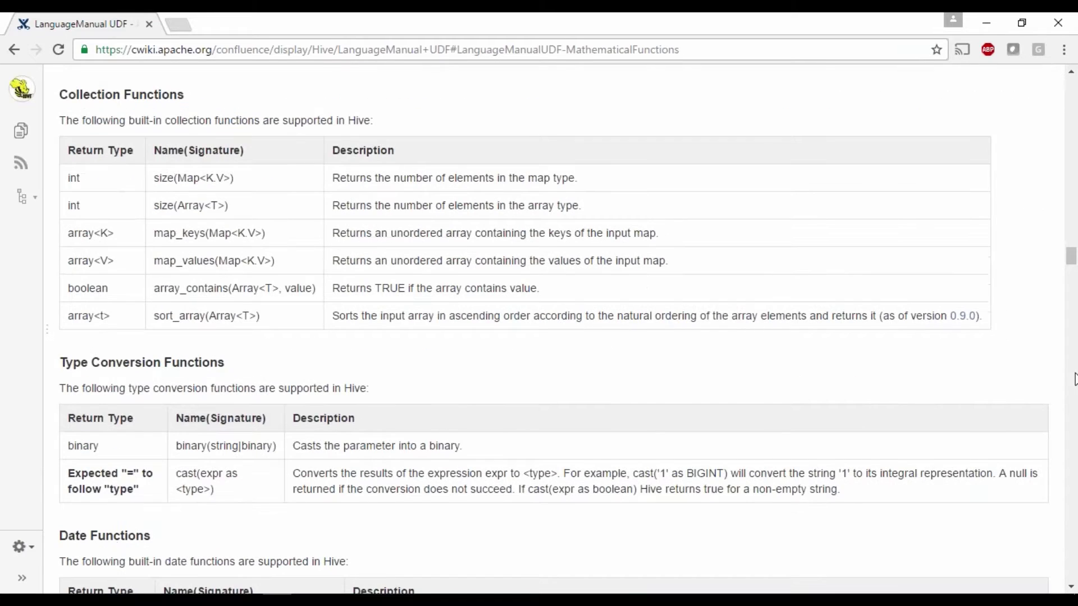
{"action": "scroll", "coordinate": [592, 459], "scroll_direction": "down", "scroll_amount": 10}
{"action": "scroll", "coordinate": [639, 421], "scroll_direction": "up", "scroll_amount": 4}
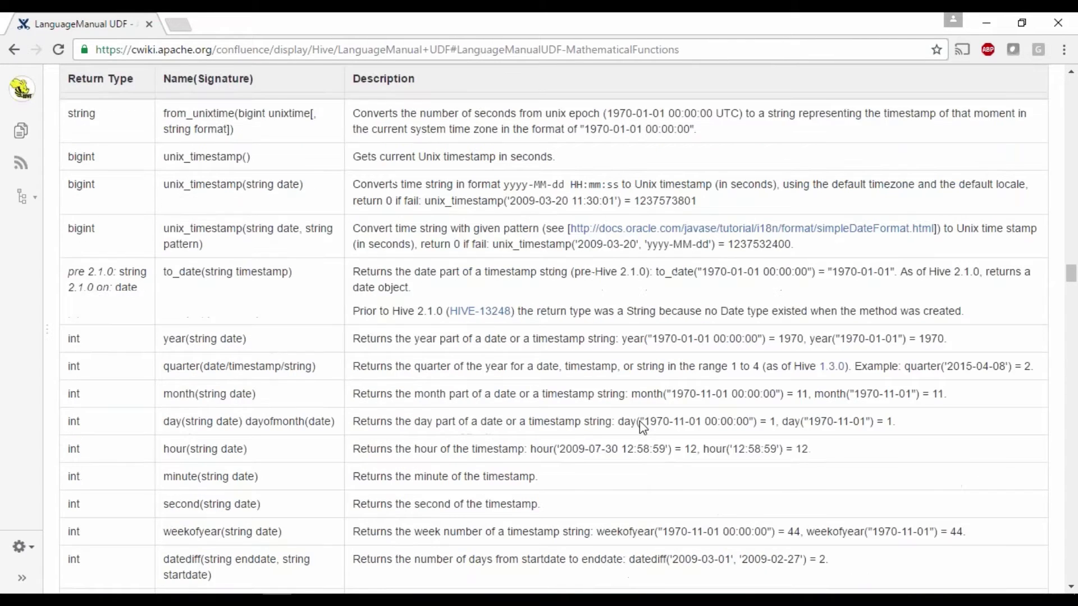
{"action": "left_click_drag", "start_coordinate": [152, 221], "coordinate": [73, 225]}
{"action": "scroll", "coordinate": [219, 383], "scroll_direction": "down", "scroll_amount": 3}
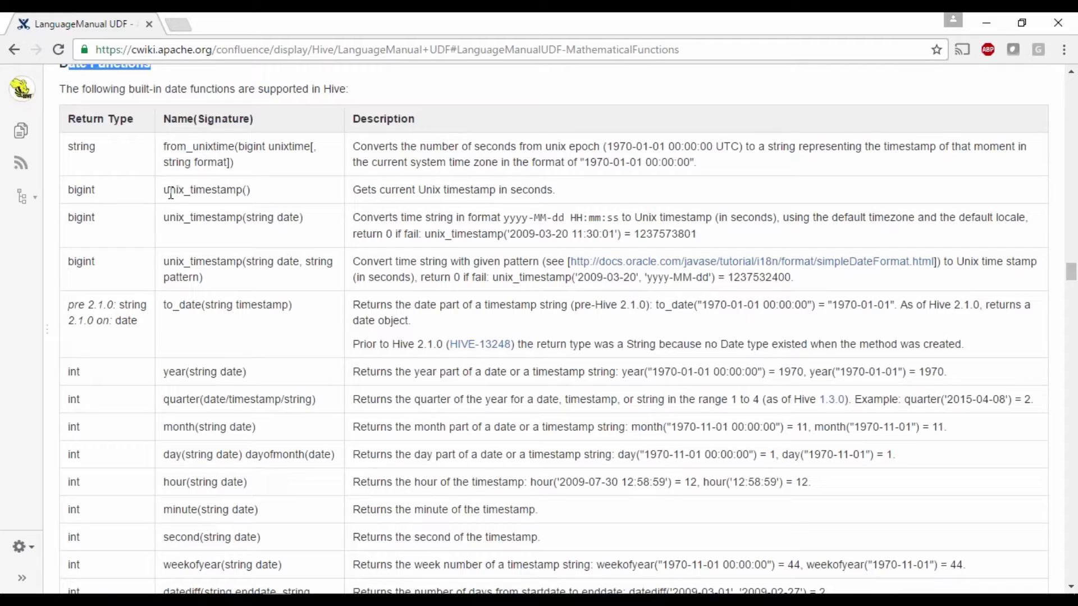
{"action": "left_click_drag", "start_coordinate": [171, 190], "coordinate": [243, 192]}
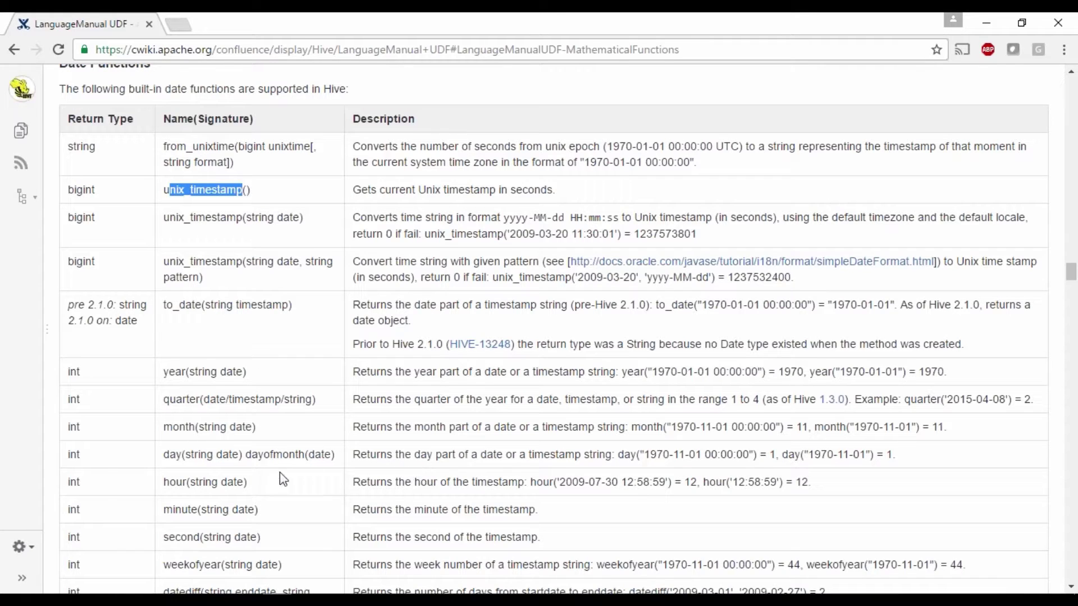
{"action": "left_click_drag", "start_coordinate": [164, 372], "coordinate": [233, 373]}
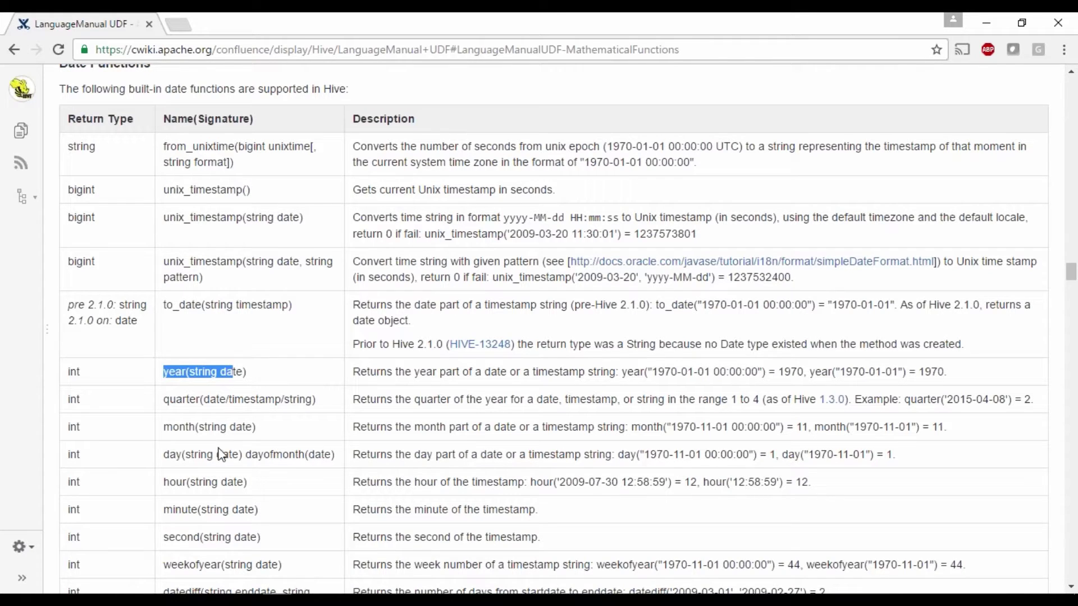
{"action": "left_click_drag", "start_coordinate": [173, 428], "coordinate": [236, 427]}
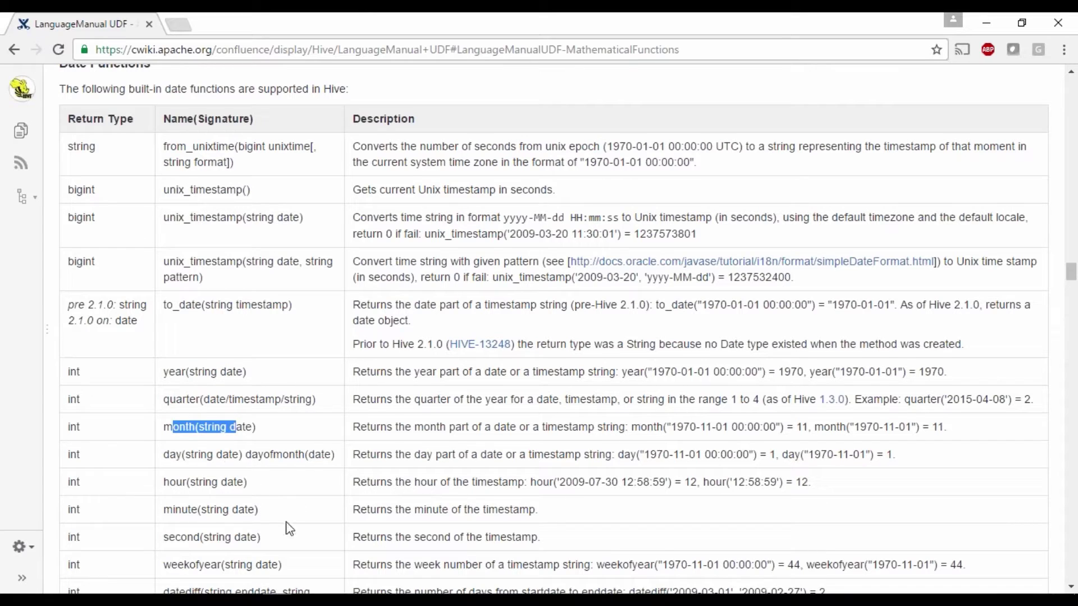
Step: Continue down the Date Functions, highlighting the date_sub(string startdate, int days) signature
{"action": "scroll", "coordinate": [288, 524], "scroll_direction": "down", "scroll_amount": 3}
{"action": "left_click_drag", "start_coordinate": [170, 325], "coordinate": [249, 380]}
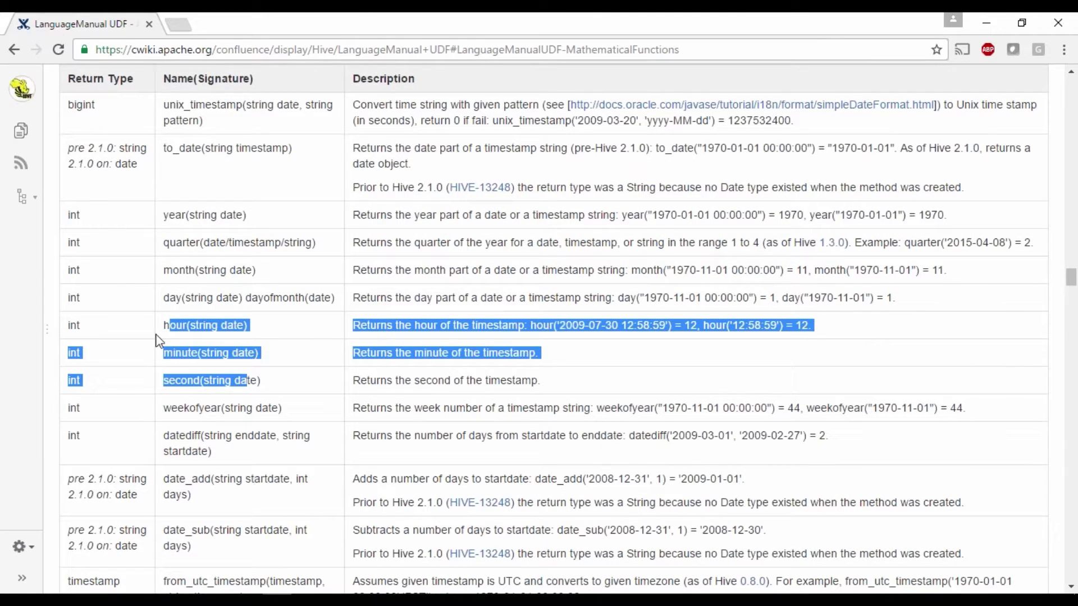
{"action": "scroll", "coordinate": [300, 499], "scroll_direction": "down", "scroll_amount": 3}
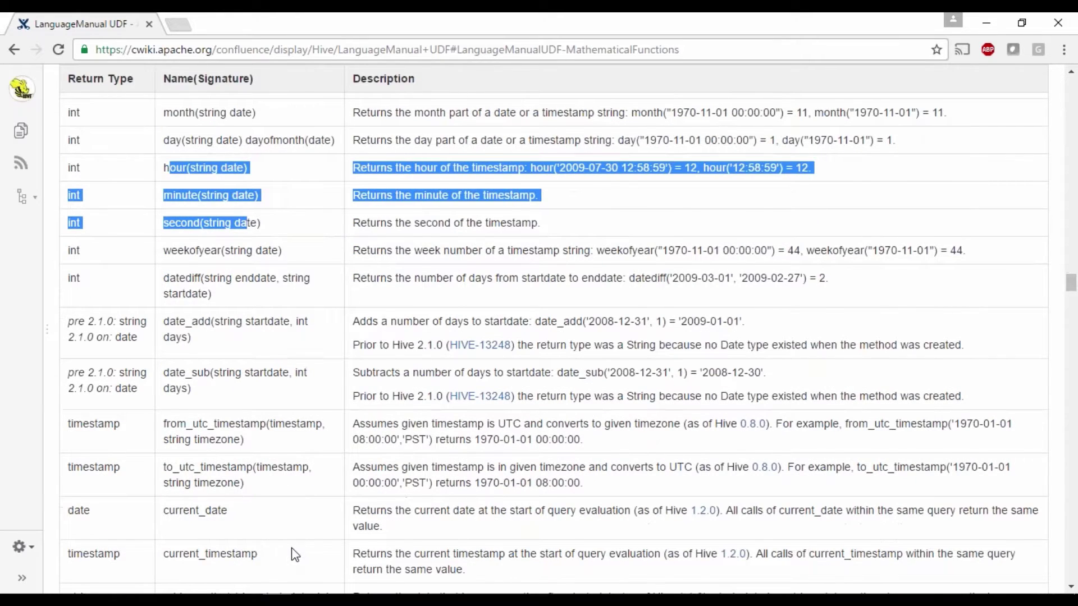
{"action": "scroll", "coordinate": [294, 554], "scroll_direction": "down", "scroll_amount": 2}
{"action": "left_click_drag", "start_coordinate": [193, 270], "coordinate": [163, 243]}
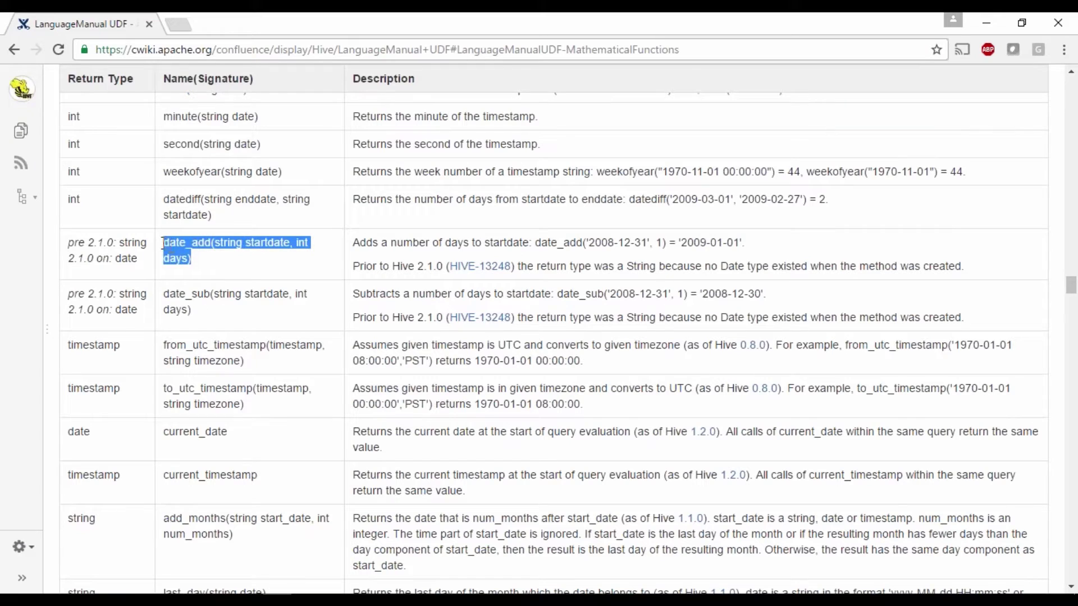
{"action": "left_click_drag", "start_coordinate": [192, 309], "coordinate": [159, 295]}
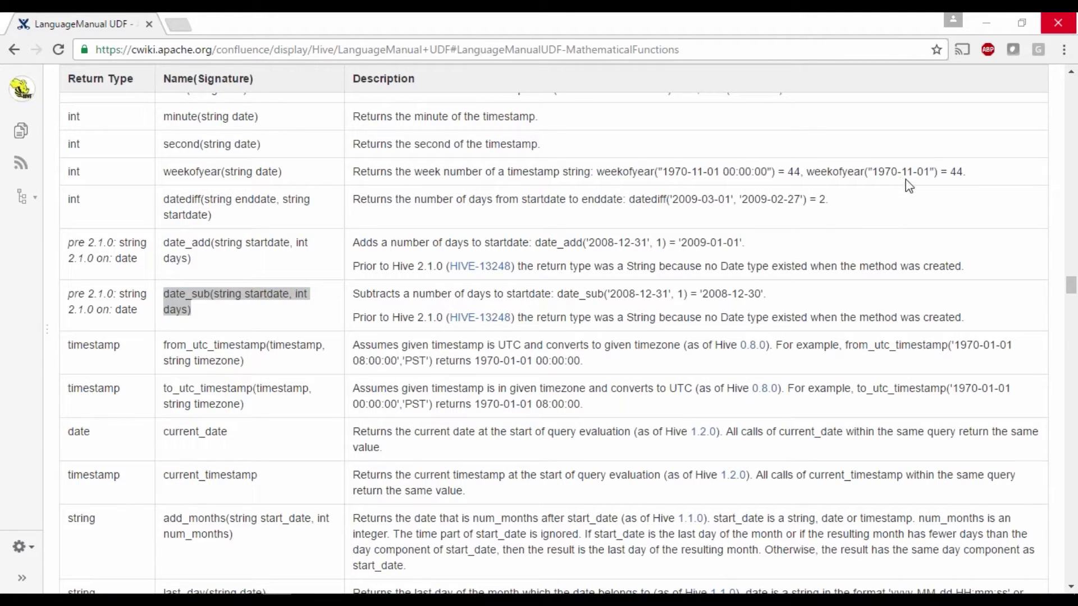
Step: Read the months_between and date_format entries, highlighting their names and signatures
{"action": "left_click", "coordinate": [330, 496]}
{"action": "scroll", "coordinate": [314, 533], "scroll_direction": "down", "scroll_amount": 10}
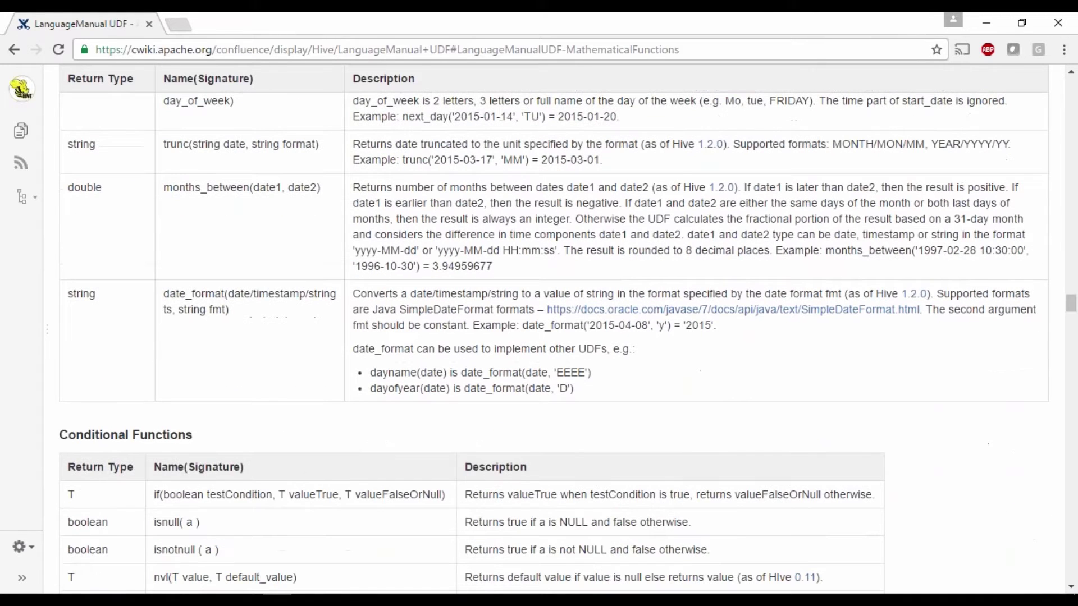
{"action": "left_click_drag", "start_coordinate": [165, 188], "coordinate": [235, 191]}
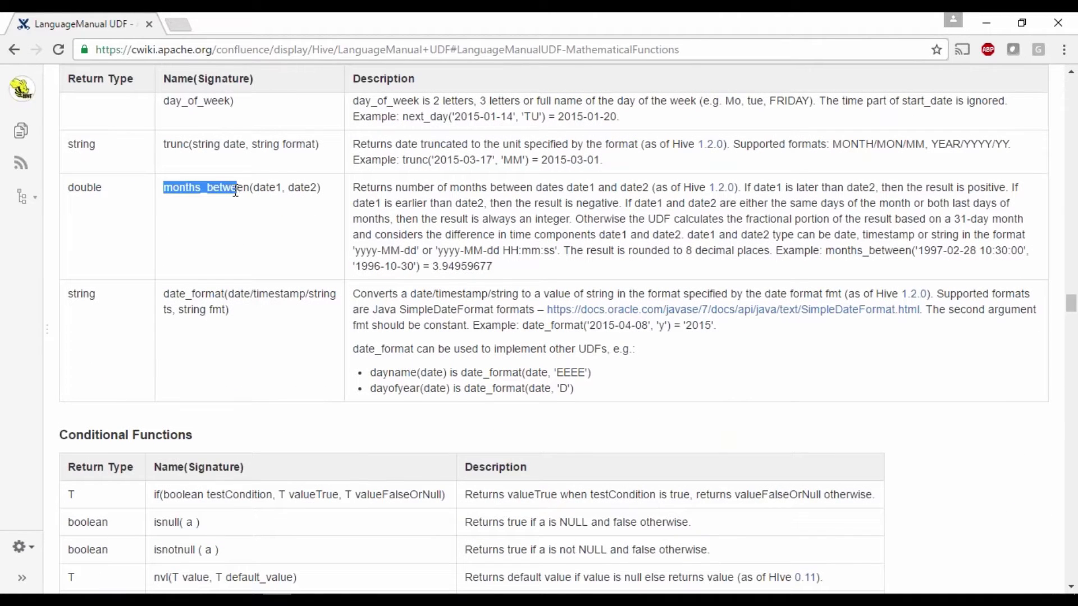
{"action": "left_click_drag", "start_coordinate": [224, 310], "coordinate": [252, 337]}
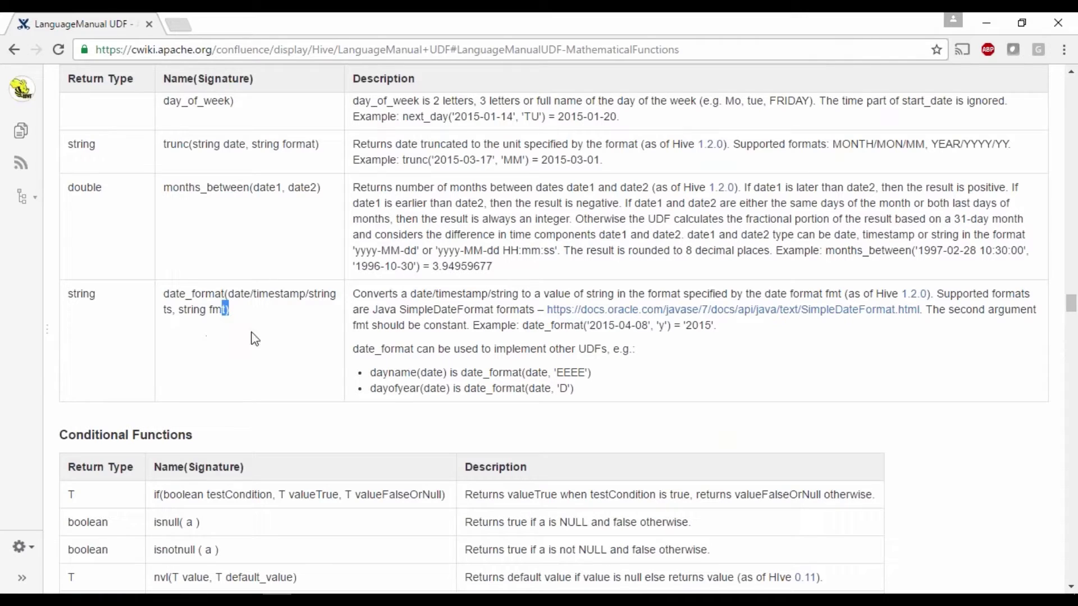
{"action": "left_click", "coordinate": [1076, 52]}
{"action": "left_click", "coordinate": [1076, 52]}
Step: Reach String Functions and highlight its intro sentence, concat_ws and lower/lcase signatures
{"action": "scroll", "coordinate": [394, 533], "scroll_direction": "down", "scroll_amount": 1}
{"action": "scroll", "coordinate": [394, 533], "scroll_direction": "down", "scroll_amount": 12}
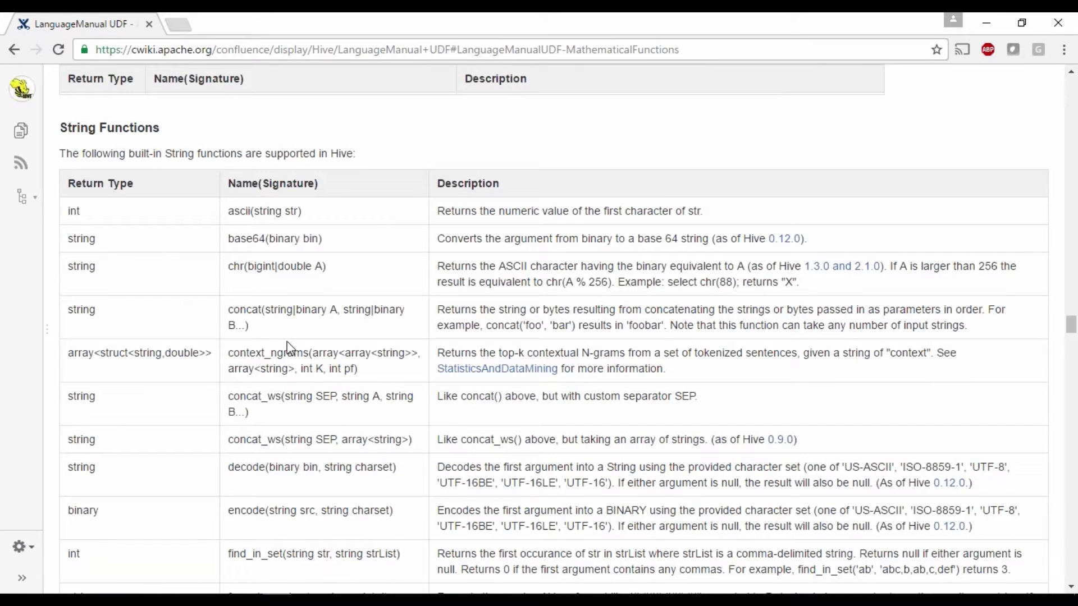
{"action": "left_click_drag", "start_coordinate": [60, 153], "coordinate": [172, 154]}
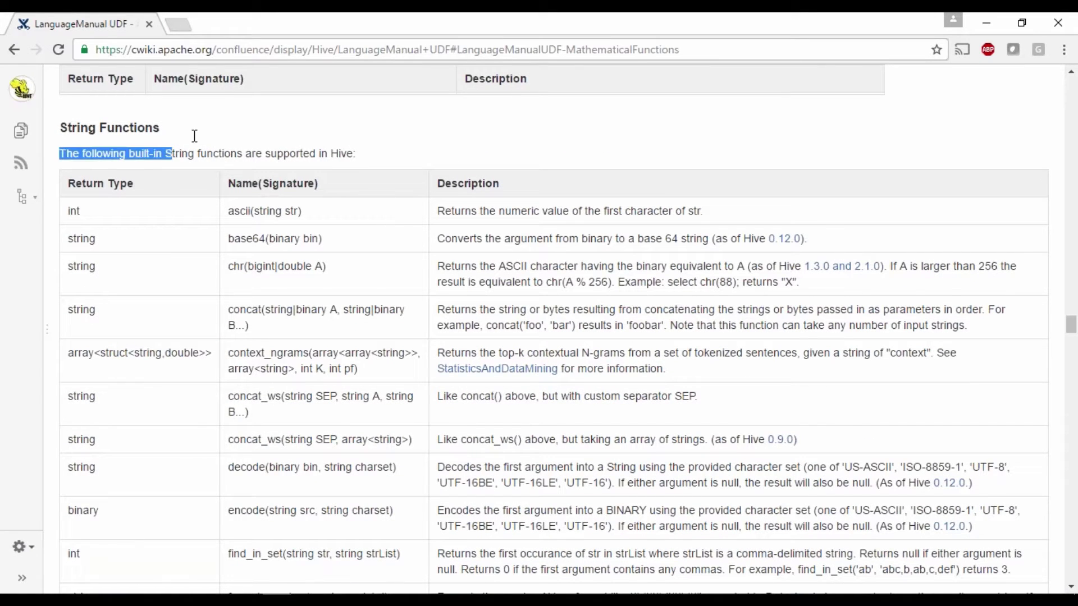
{"action": "scroll", "coordinate": [241, 494], "scroll_direction": "down", "scroll_amount": 2}
{"action": "left_click_drag", "start_coordinate": [221, 326], "coordinate": [296, 319]}
{"action": "scroll", "coordinate": [230, 536], "scroll_direction": "down", "scroll_amount": 1}
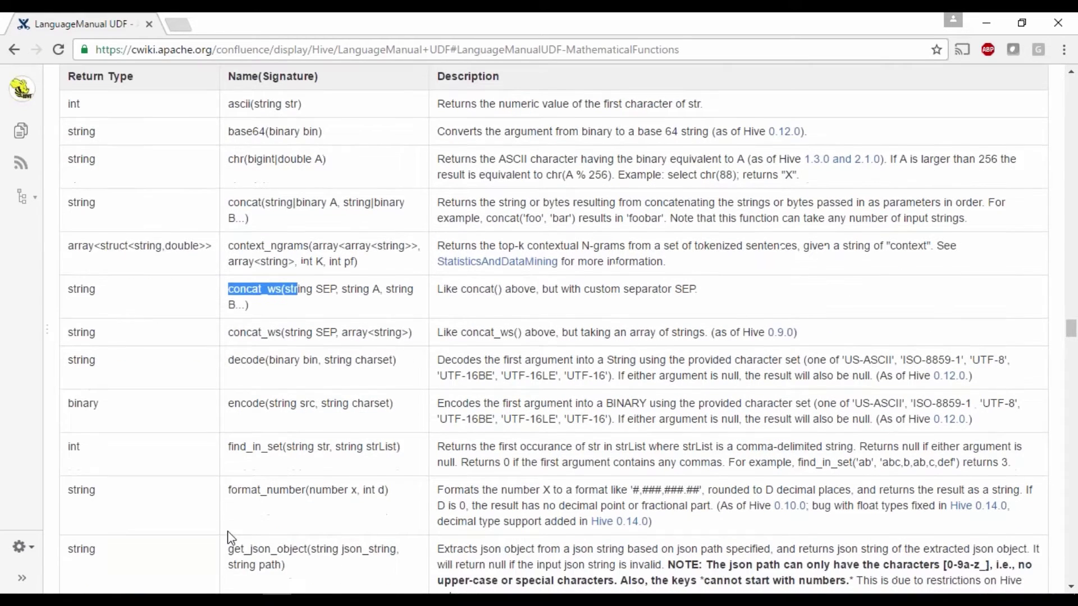
{"action": "scroll", "coordinate": [230, 536], "scroll_direction": "down", "scroll_amount": 6}
{"action": "left_click_drag", "start_coordinate": [237, 346], "coordinate": [302, 348]}
{"action": "left_click_drag", "start_coordinate": [229, 420], "coordinate": [349, 419]}
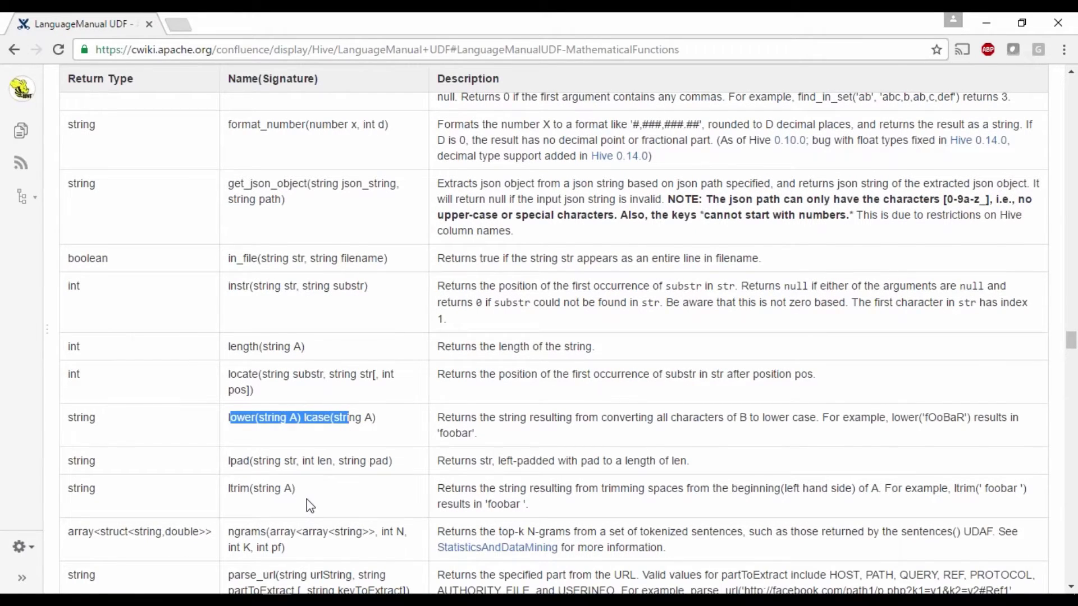
Step: Continue through the reverse, replace and repeat signatures down to substr and substring_index
{"action": "scroll", "coordinate": [306, 500], "scroll_direction": "down", "scroll_amount": 4}
{"action": "scroll", "coordinate": [305, 533], "scroll_direction": "down", "scroll_amount": 5}
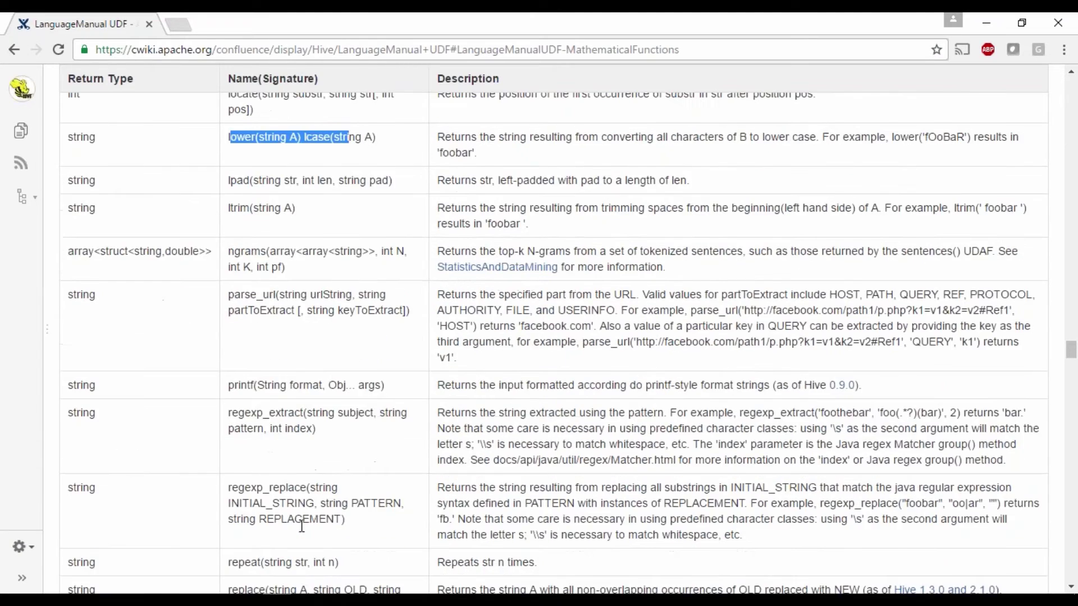
{"action": "left_click_drag", "start_coordinate": [234, 250], "coordinate": [278, 254]}
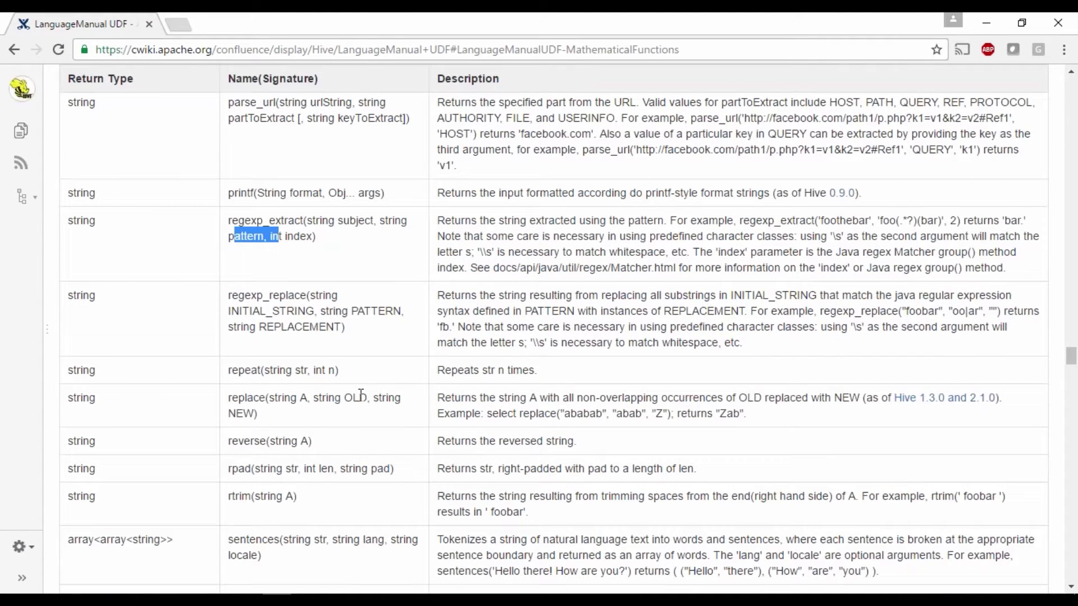
{"action": "left_click_drag", "start_coordinate": [303, 443], "coordinate": [162, 431]}
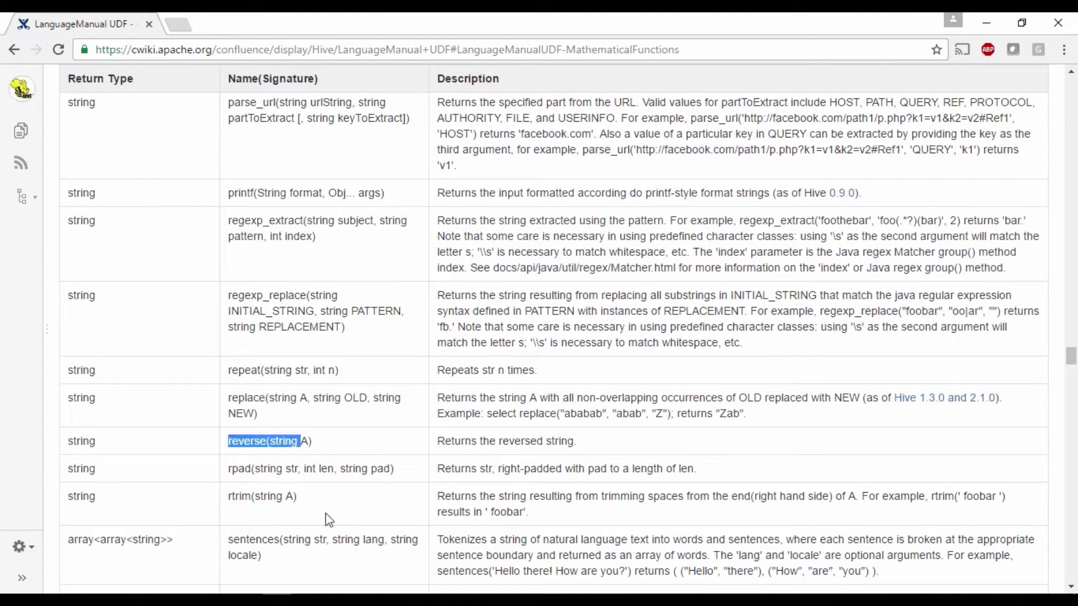
{"action": "left_click_drag", "start_coordinate": [258, 418], "coordinate": [228, 416]}
{"action": "left_click_drag", "start_coordinate": [279, 370], "coordinate": [328, 371]}
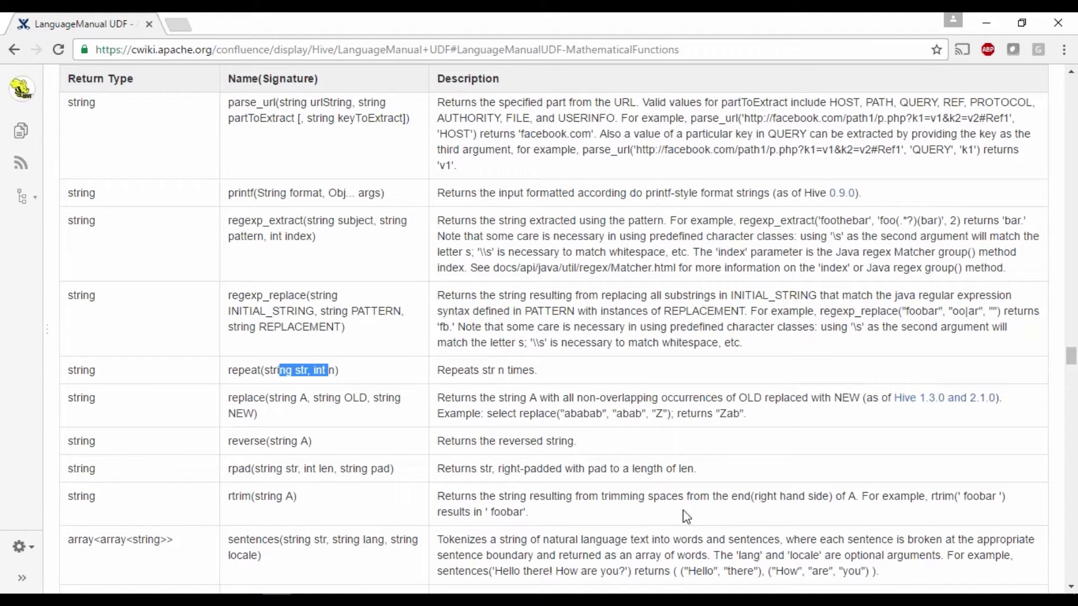
{"action": "scroll", "coordinate": [494, 472], "scroll_direction": "down", "scroll_amount": 8}
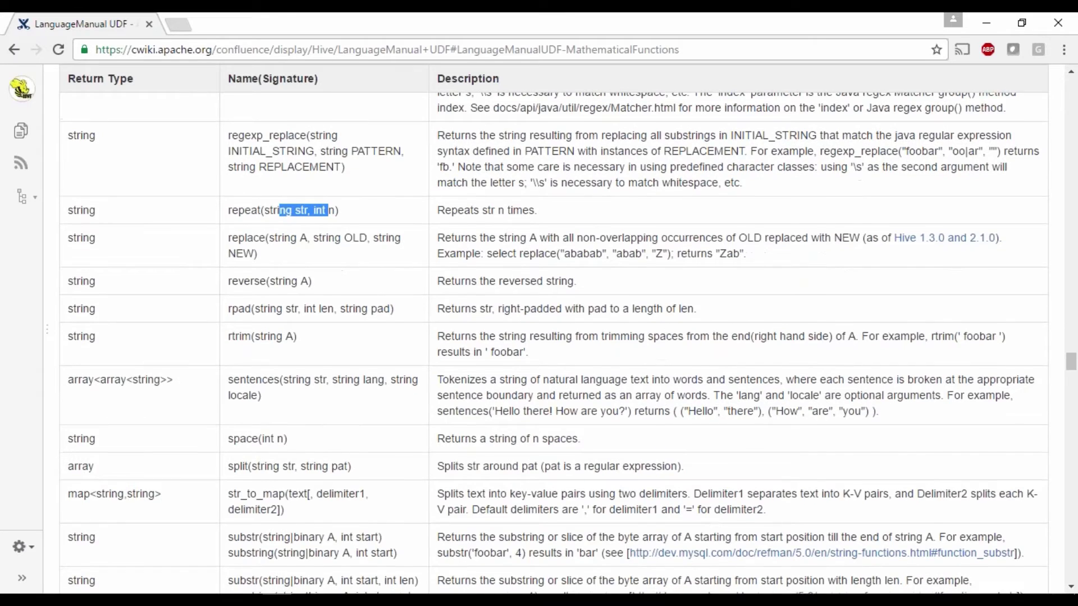
{"action": "scroll", "coordinate": [493, 468], "scroll_direction": "down", "scroll_amount": 1}
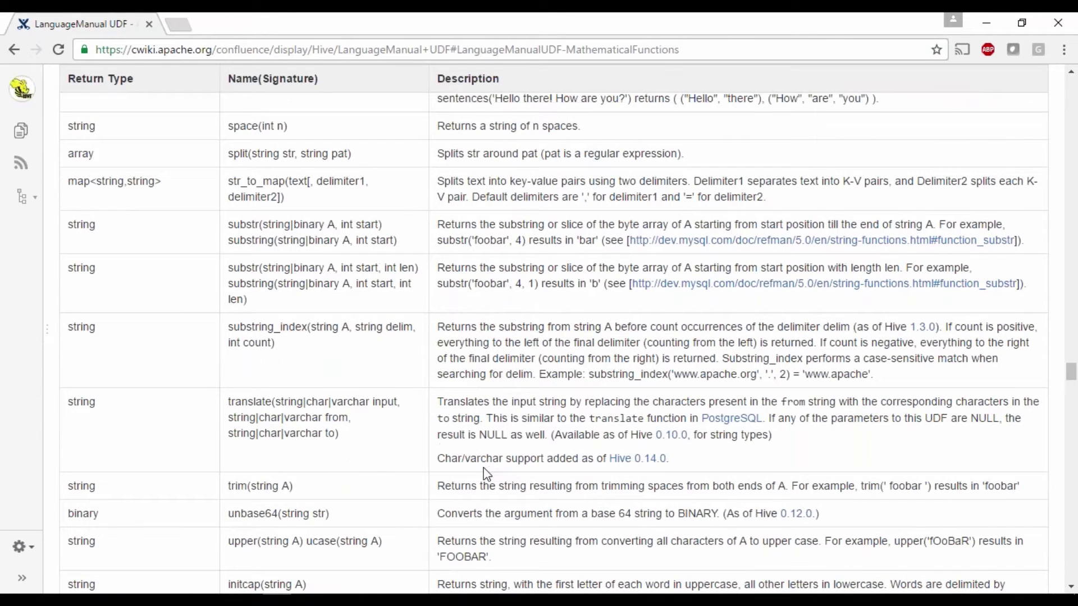
{"action": "left_click_drag", "start_coordinate": [1071, 379], "coordinate": [972, 88]}
{"action": "scroll", "coordinate": [231, 479], "scroll_direction": "down", "scroll_amount": 2}
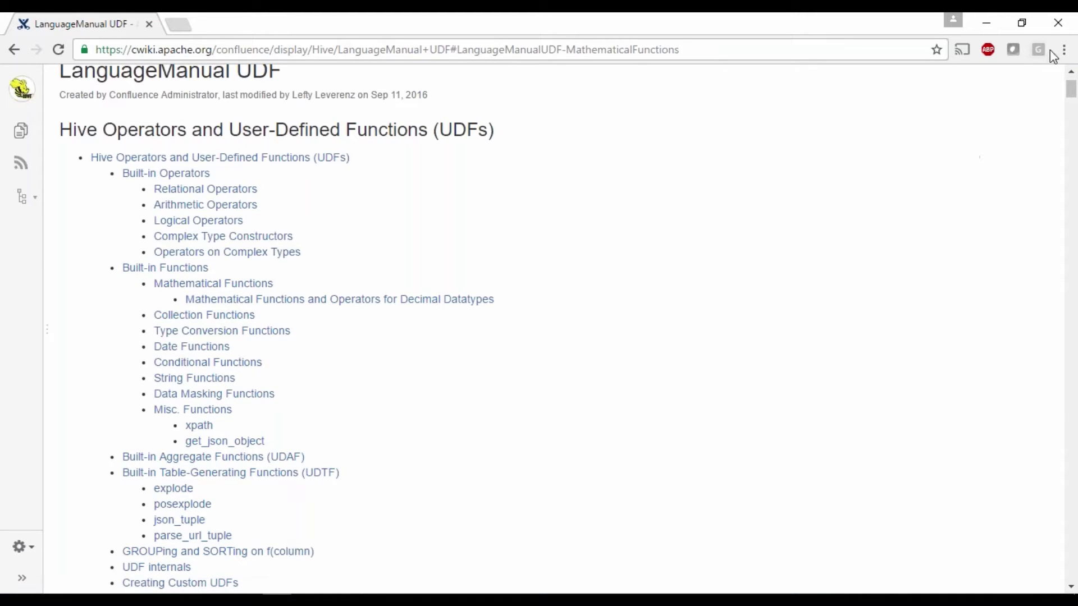
Step: Switch to the PowerPoint slideshow on aggregate functions
{"action": "key", "text": "alt+Tab"}
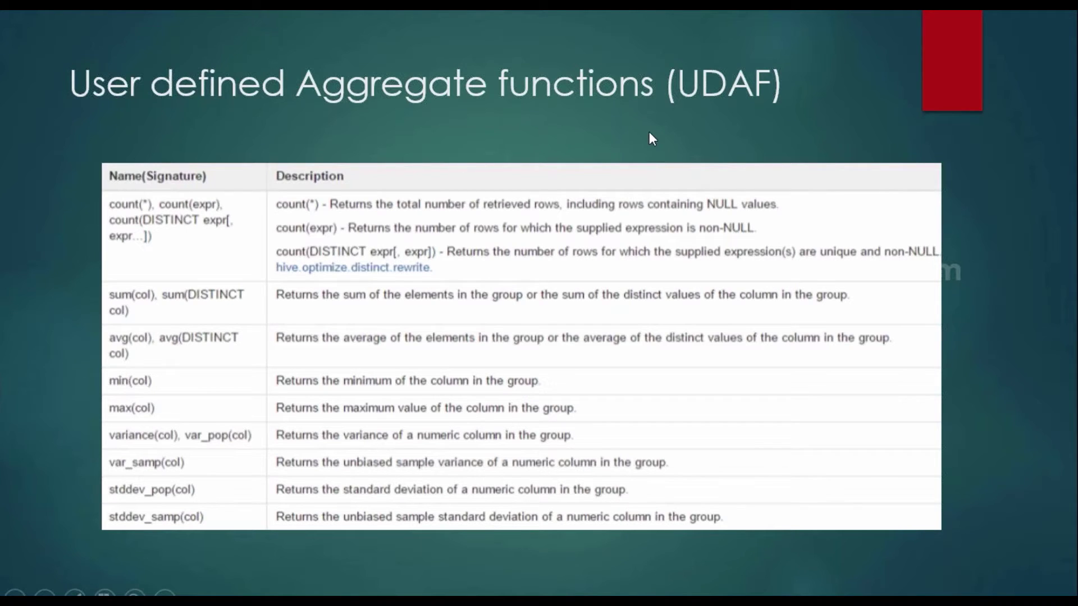
Step: Advance to the UDTF slide listing explode, inline, json_tuple, posexplode and stack
{"action": "left_click", "coordinate": [599, 154]}
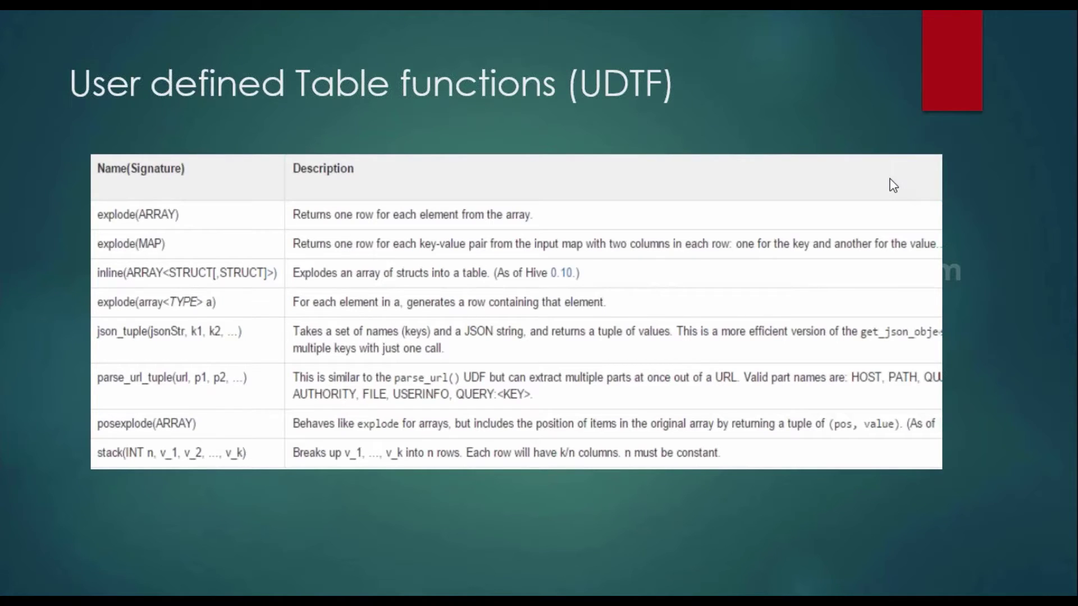
Step: Leave the slideshow and return to the Chrome wiki contents list
{"action": "key", "text": "alt+Tab"}
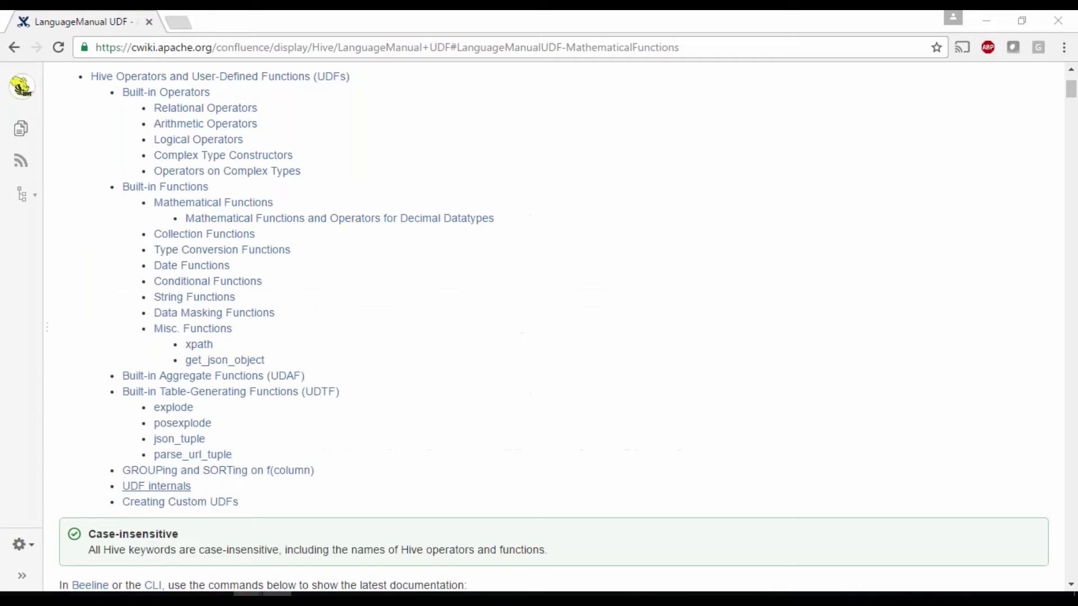
Step: Jump to Built-in Aggregate Functions, highlight count DISTINCT, sum and avg–max signatures, and scroll to UDTF
{"action": "left_click", "coordinate": [265, 377]}
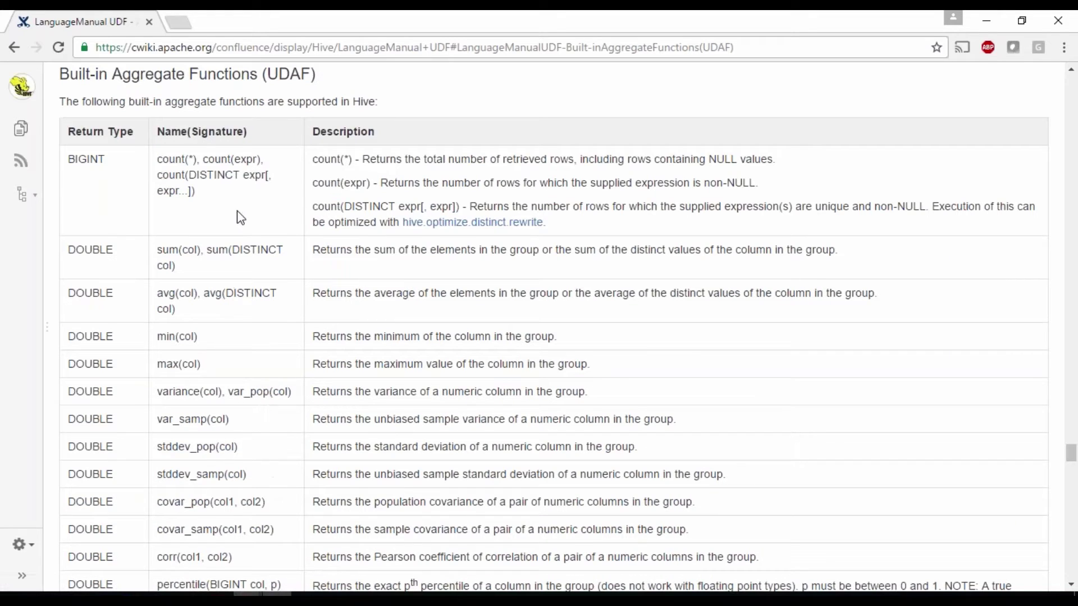
{"action": "left_click_drag", "start_coordinate": [156, 172], "coordinate": [197, 193]}
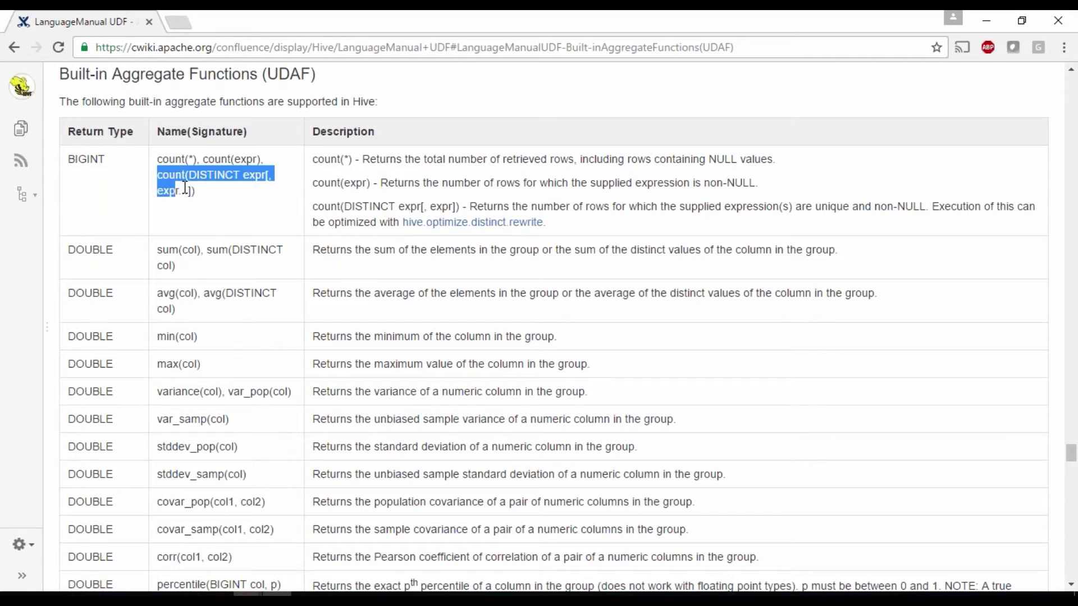
{"action": "triple_click", "coordinate": [191, 259]}
{"action": "left_click", "coordinate": [183, 335]}
{"action": "left_click_drag", "start_coordinate": [194, 364], "coordinate": [175, 293]}
{"action": "scroll", "coordinate": [221, 531], "scroll_direction": "down", "scroll_amount": 4}
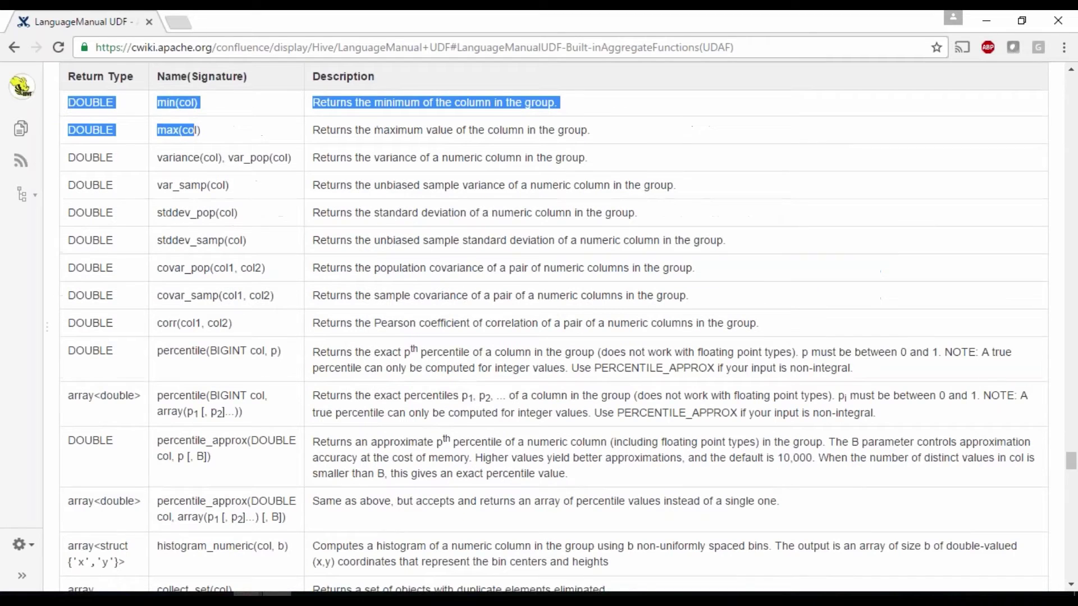
{"action": "scroll", "coordinate": [162, 506], "scroll_direction": "down", "scroll_amount": 2}
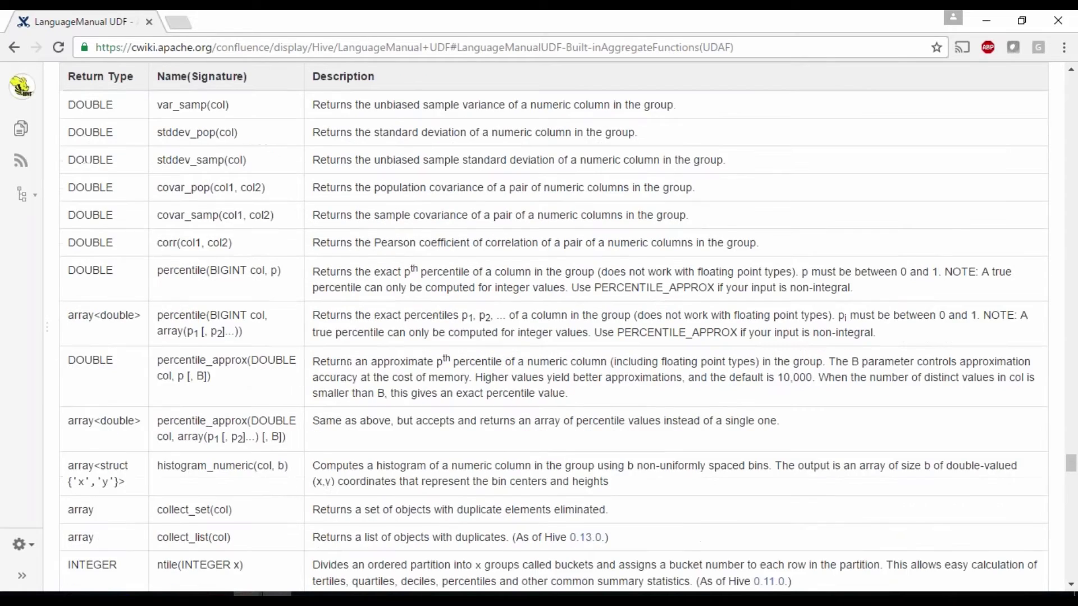
{"action": "scroll", "coordinate": [163, 505], "scroll_direction": "down", "scroll_amount": 2}
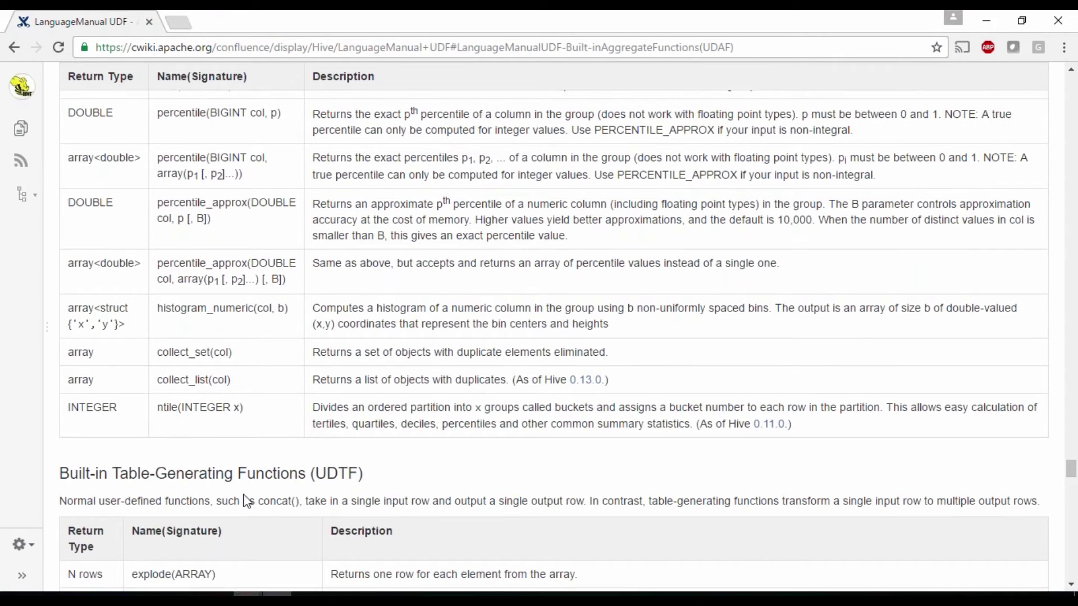
{"action": "scroll", "coordinate": [247, 502], "scroll_direction": "down", "scroll_amount": 2}
{"action": "scroll", "coordinate": [188, 484], "scroll_direction": "down", "scroll_amount": 2}
Step: Scroll past the UDTF table to the explode section's myTable example returning 100, 200, 300
{"action": "left_click_drag", "start_coordinate": [364, 237], "coordinate": [59, 237]}
{"action": "scroll", "coordinate": [373, 430], "scroll_direction": "down", "scroll_amount": 3}
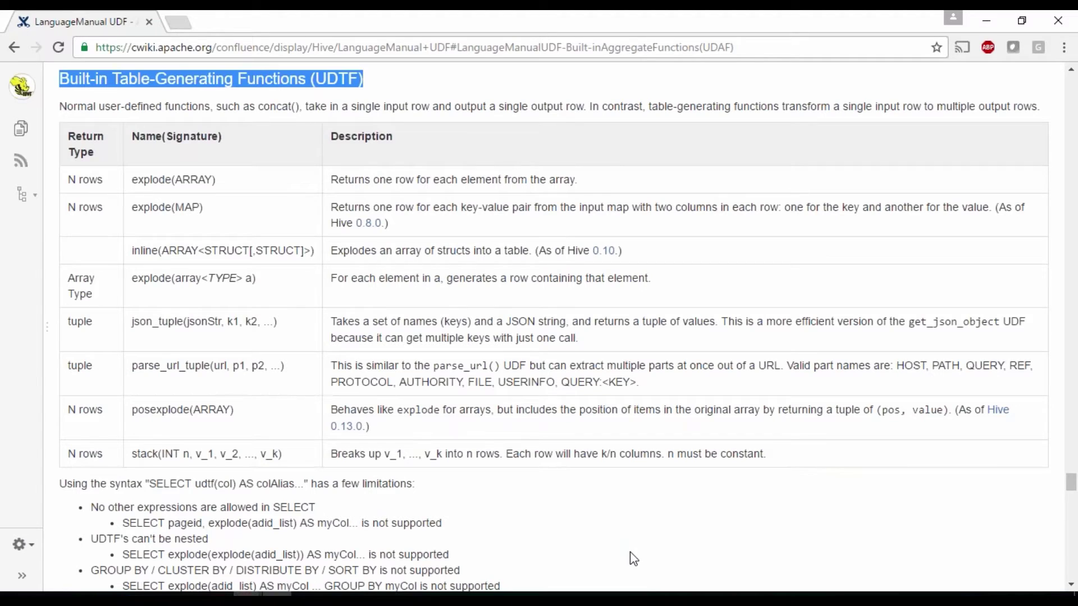
{"action": "scroll", "coordinate": [630, 553], "scroll_direction": "down", "scroll_amount": 7}
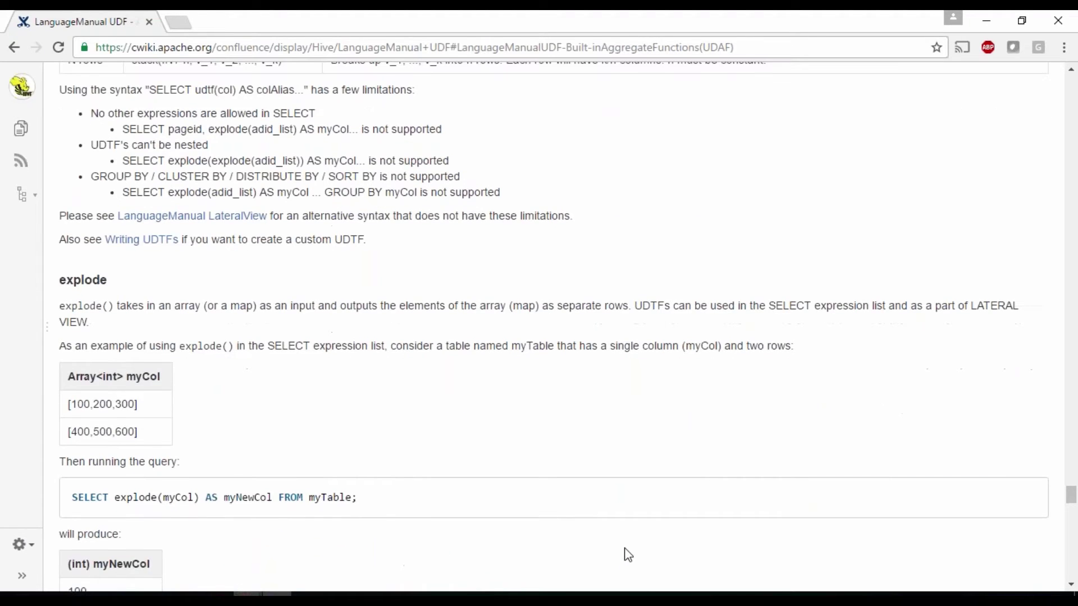
{"action": "scroll", "coordinate": [628, 555], "scroll_direction": "up", "scroll_amount": 6}
{"action": "scroll", "coordinate": [644, 547], "scroll_direction": "down", "scroll_amount": 8}
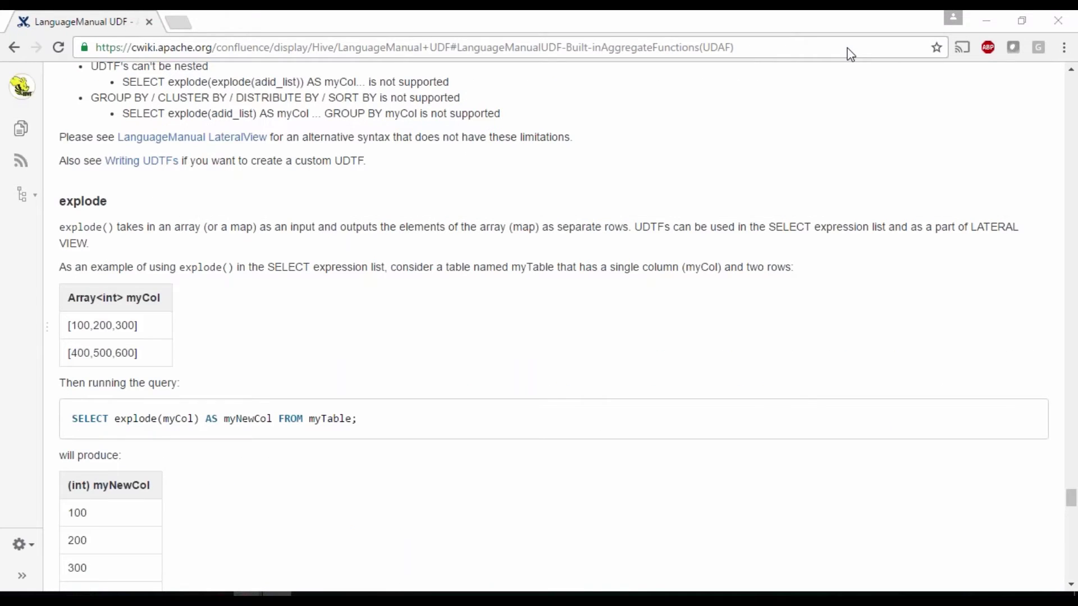
{"action": "left_click_drag", "start_coordinate": [1071, 498], "coordinate": [999, 35]}
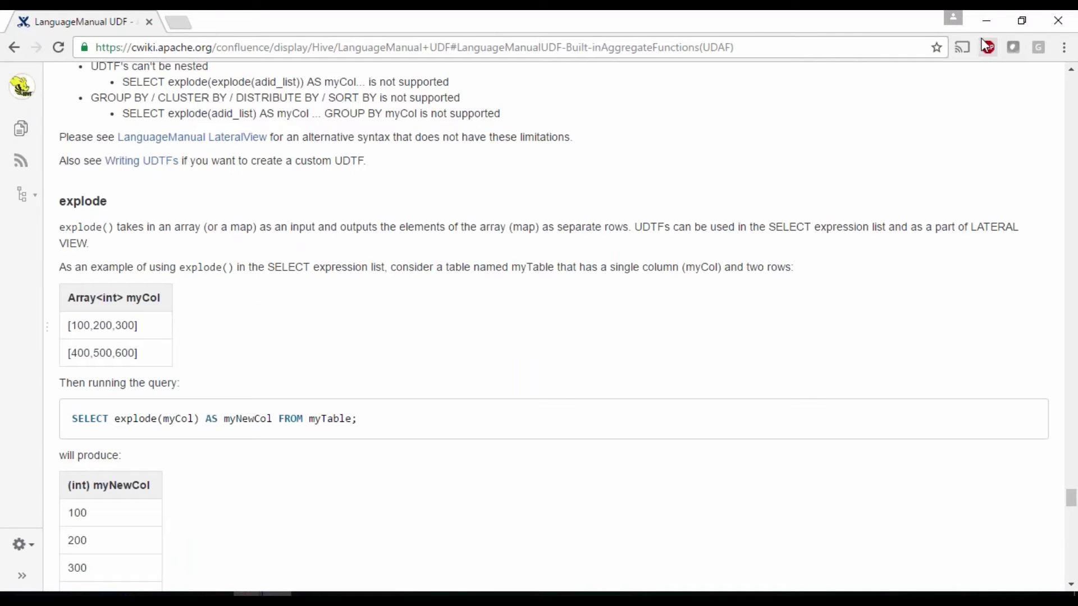